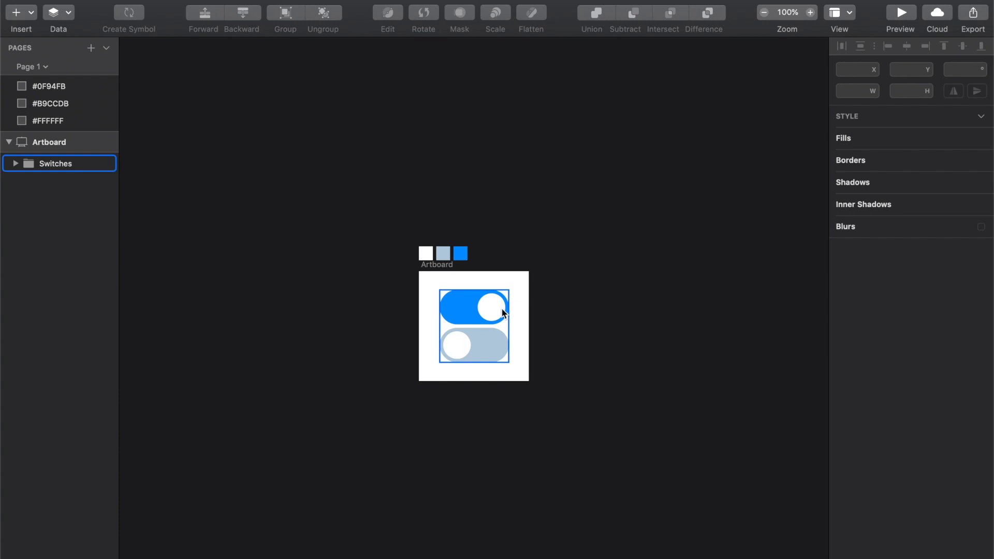
- Inspect the fill colours of the white, grey-blue and blue swatches above the artboard
key("super+1")
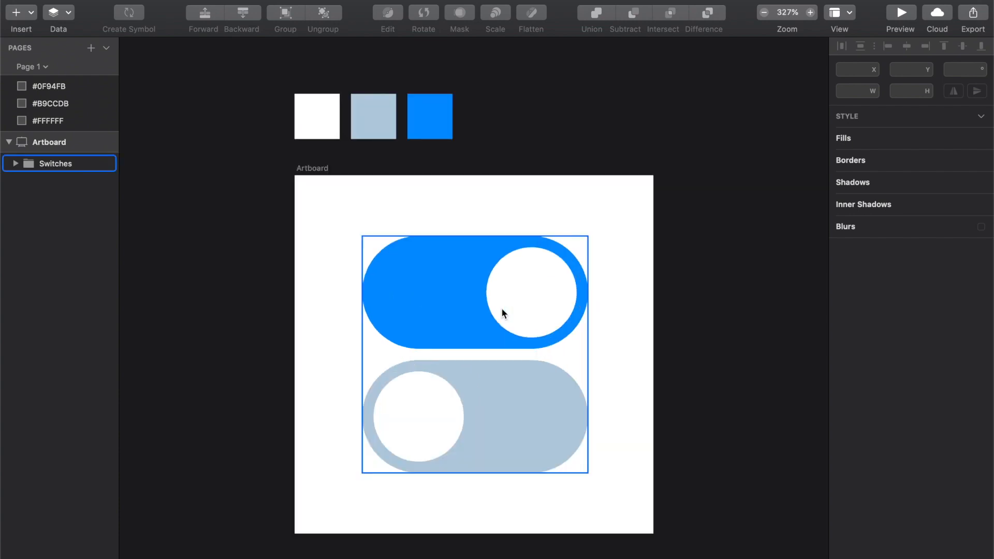
left_click(320, 125)
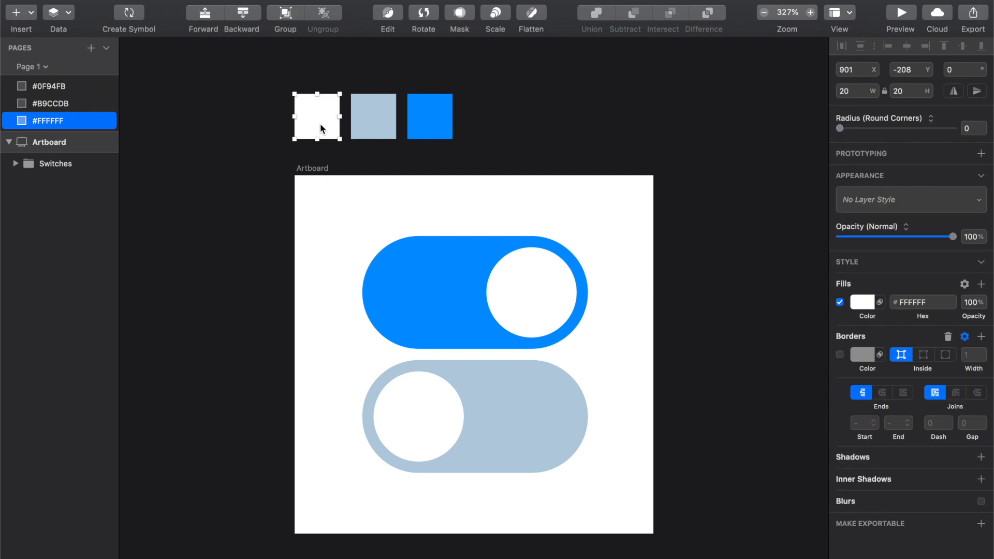
left_click(377, 130)
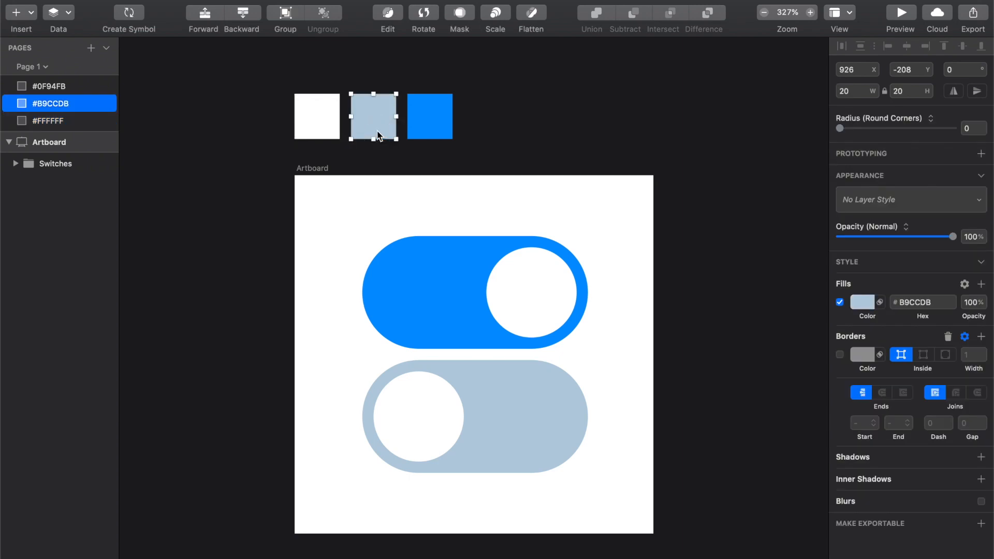
left_click(422, 132)
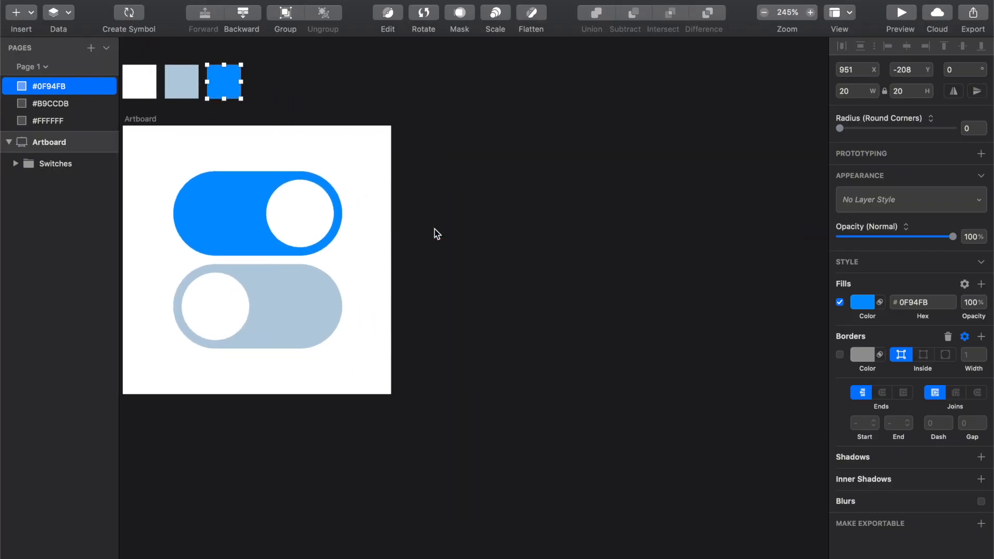
- Draw a new artboard about 147 × 159 to the right of the existing one, aligned with its upper edge
scroll(434, 229, "left", 2)
key("a")
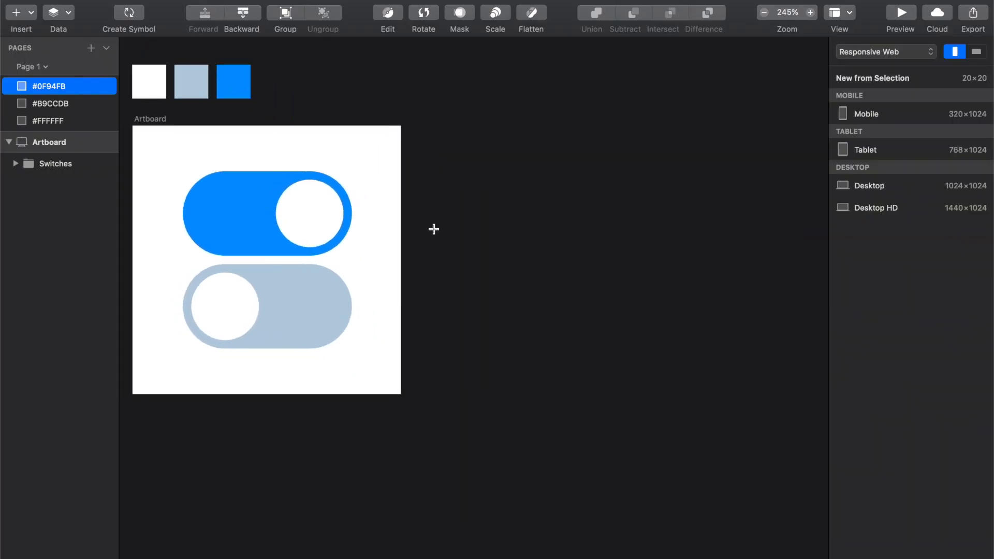
left_click_drag(427, 125, 676, 395)
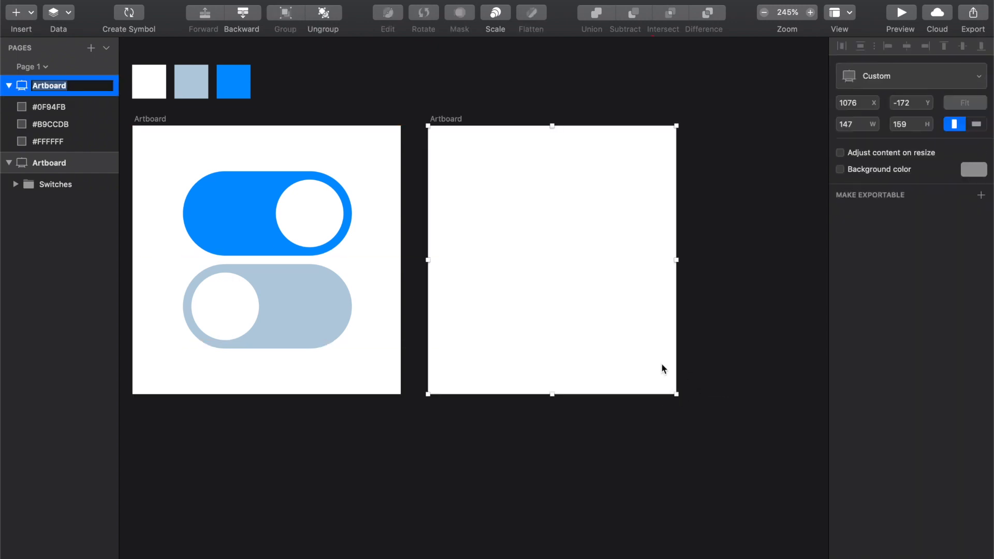
- Set the new artboard's size to 160 × 160
left_click(850, 125)
type("160")
key("Tab")
type("1")
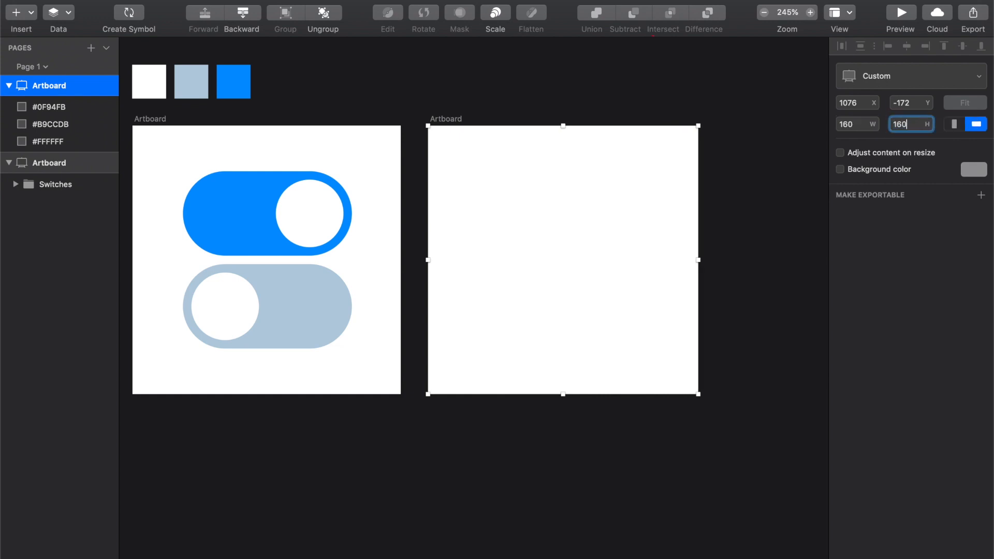
key("Return")
- Move the new artboard diagonally away from the original, down and right to about X 1242, Y 34
left_click(585, 250)
scroll(585, 248, "down", 5)
left_click_drag(585, 250, 638, 353)
scroll(423, 225, "right", 8)
scroll(423, 225, "down", 4)
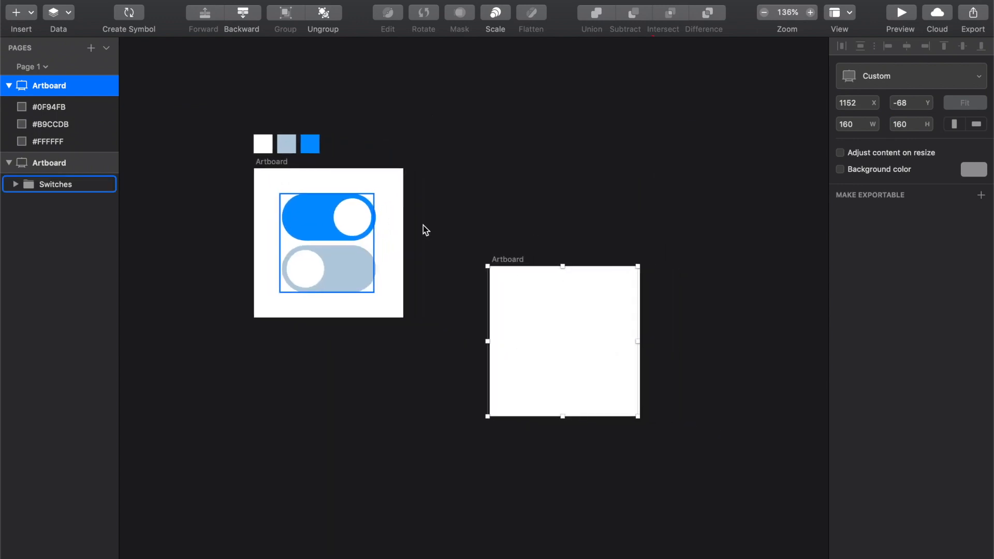
left_click_drag(423, 225, 507, 320)
- Draw a rectangle about 87 × 39 in the upper half of the new artboard
scroll(507, 320, "up", 2)
scroll(509, 327, "up", 2)
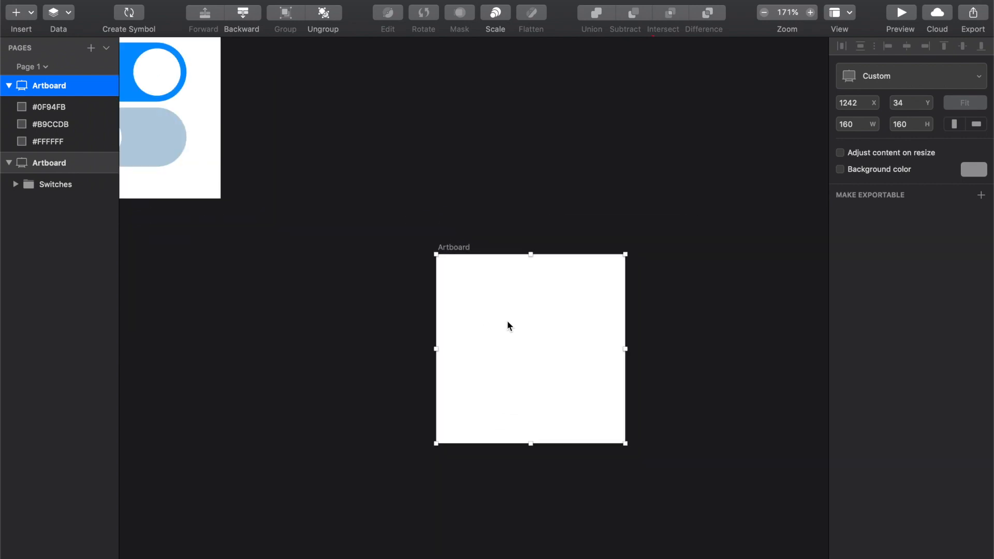
scroll(508, 326, "right", 5)
scroll(508, 326, "down", 1)
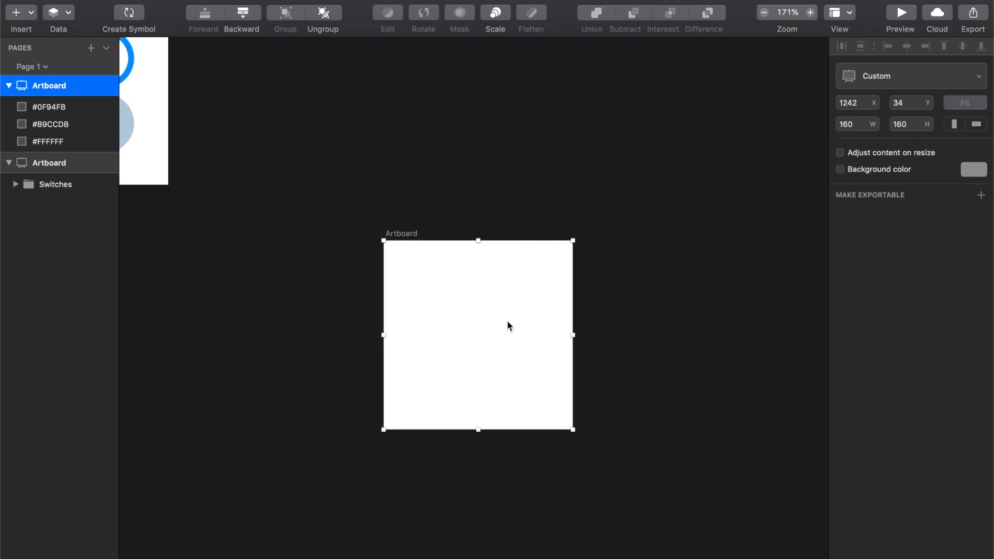
scroll(507, 322, "up", 3)
scroll(508, 322, "down", 3)
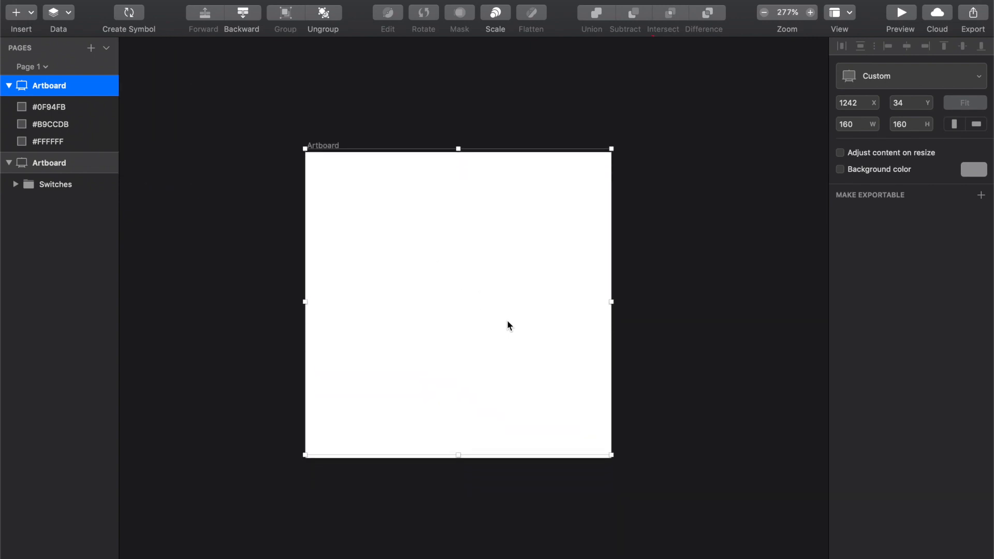
scroll(509, 325, "up", 1)
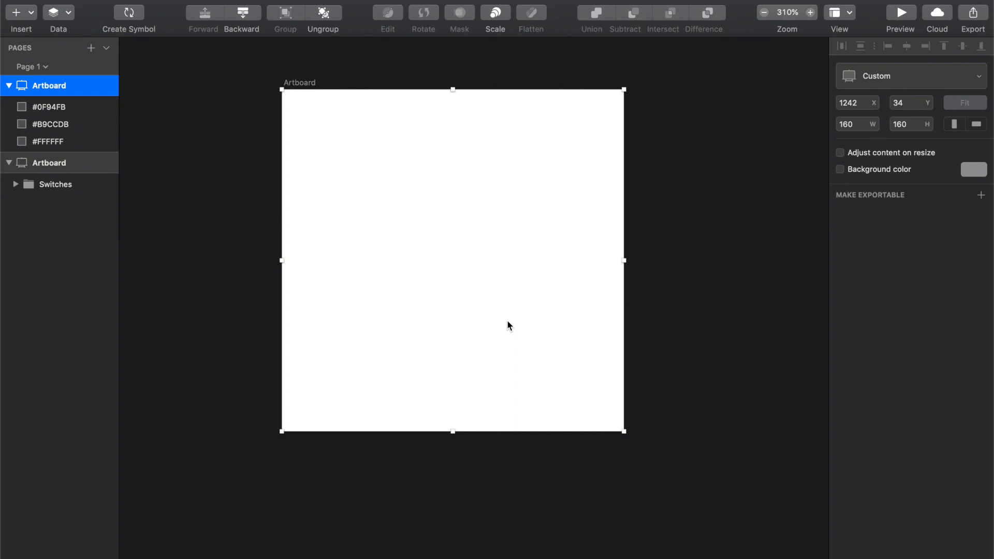
key("r")
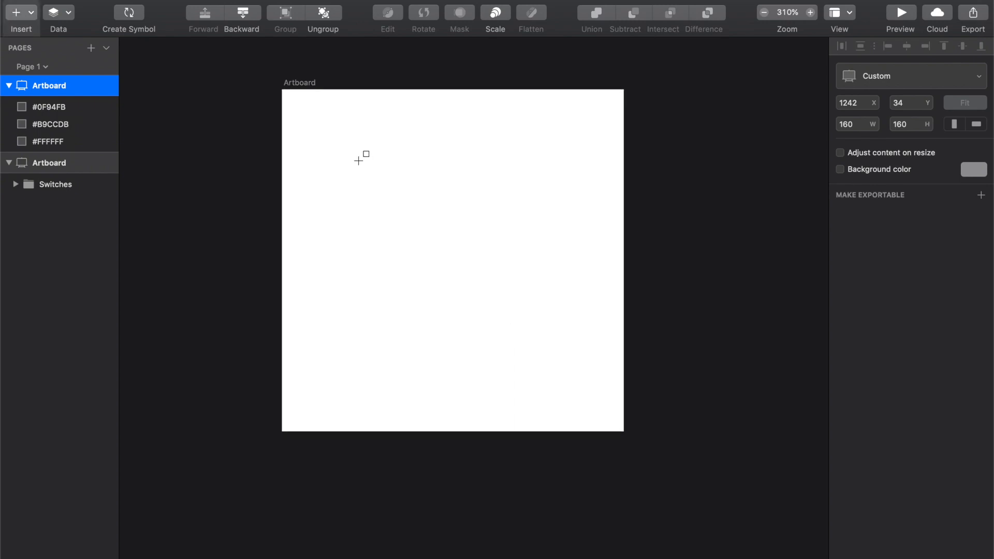
left_click_drag(358, 160, 454, 217)
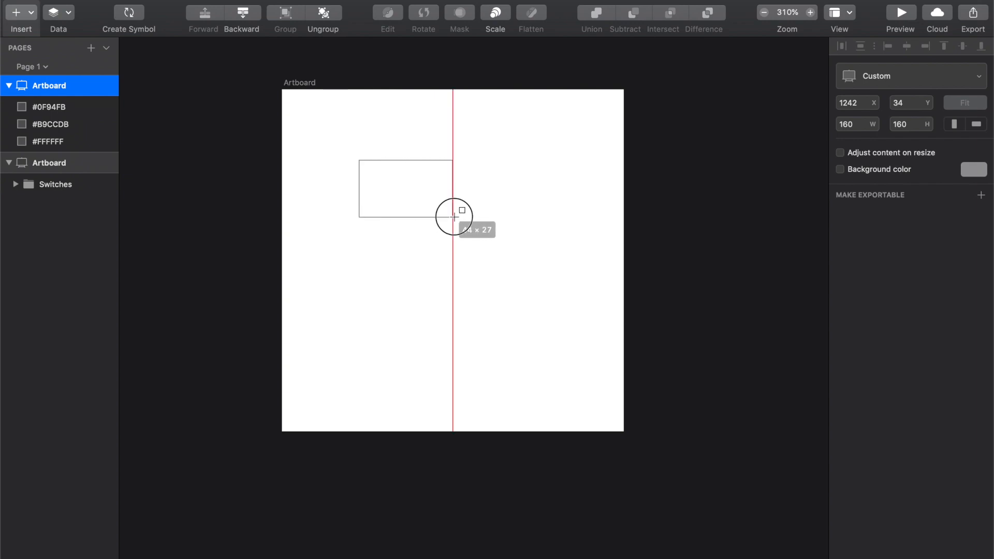
left_click_drag(454, 217, 545, 243)
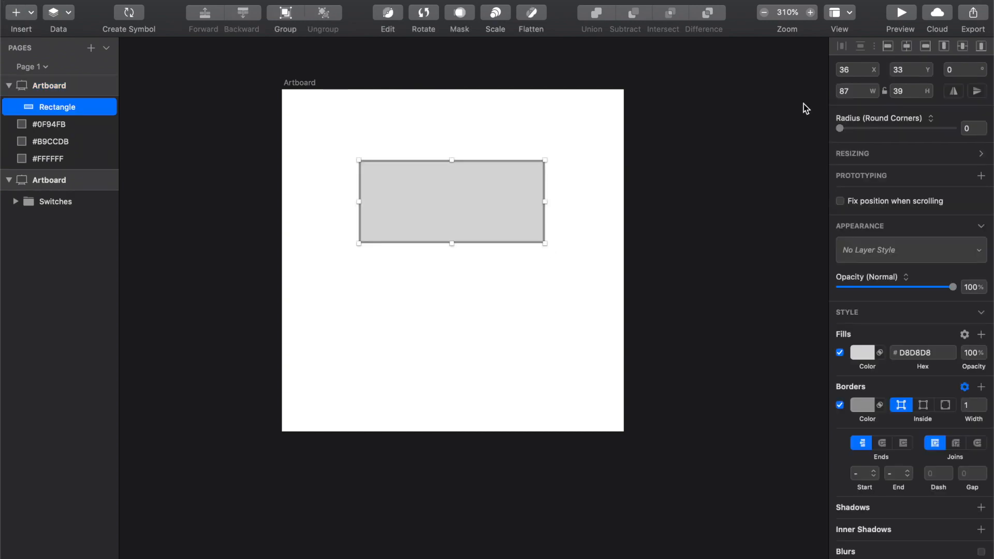
- Resize the rectangle to 100 × 50 and centre it on the artboard at X 30, Y 55
left_click(850, 93)
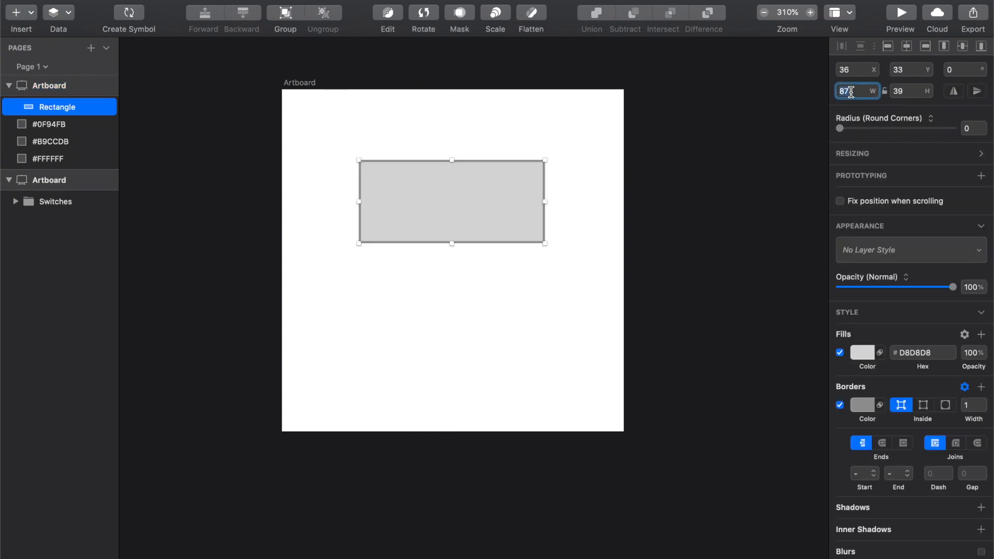
type("100")
key("Tab")
type("50")
key("Return")
left_click(466, 302)
left_click_drag(481, 222, 468, 265)
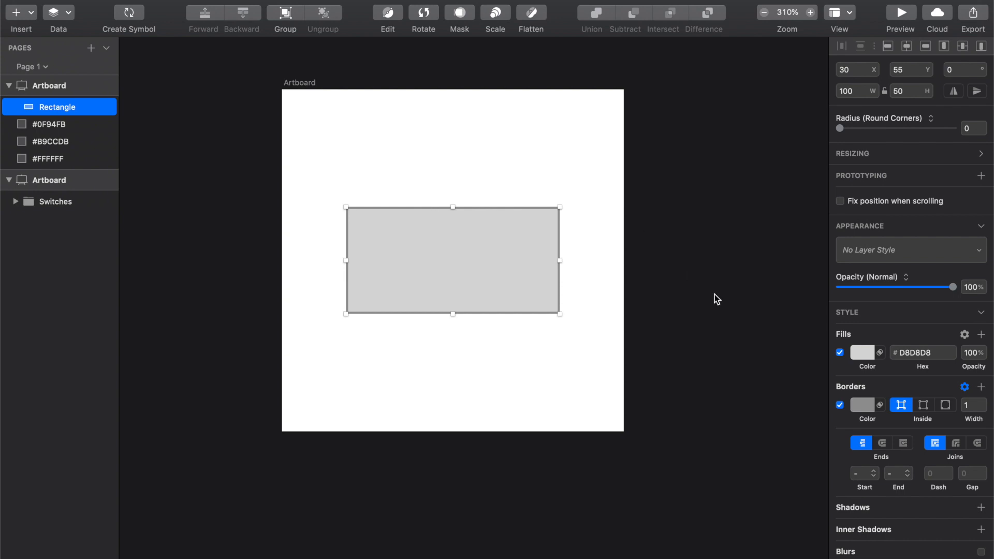
- Turn off the rectangle's border and round its corners to a radius of 25
left_click(840, 406)
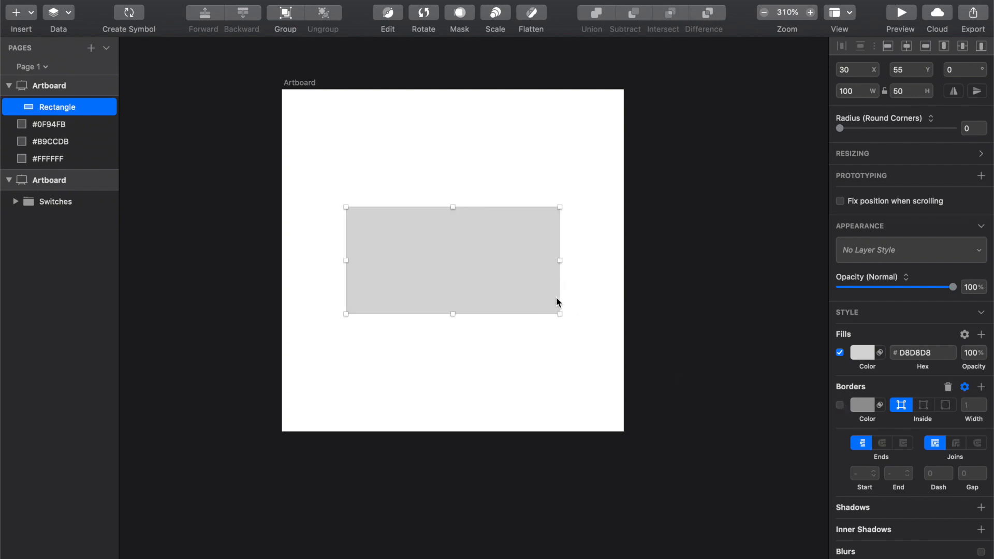
left_click_drag(841, 129, 980, 133)
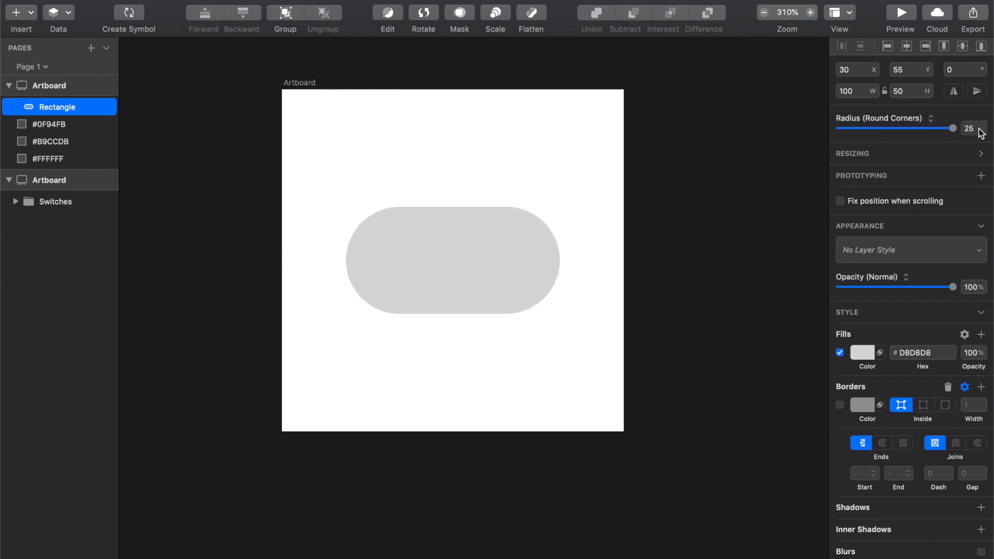
left_click(527, 265)
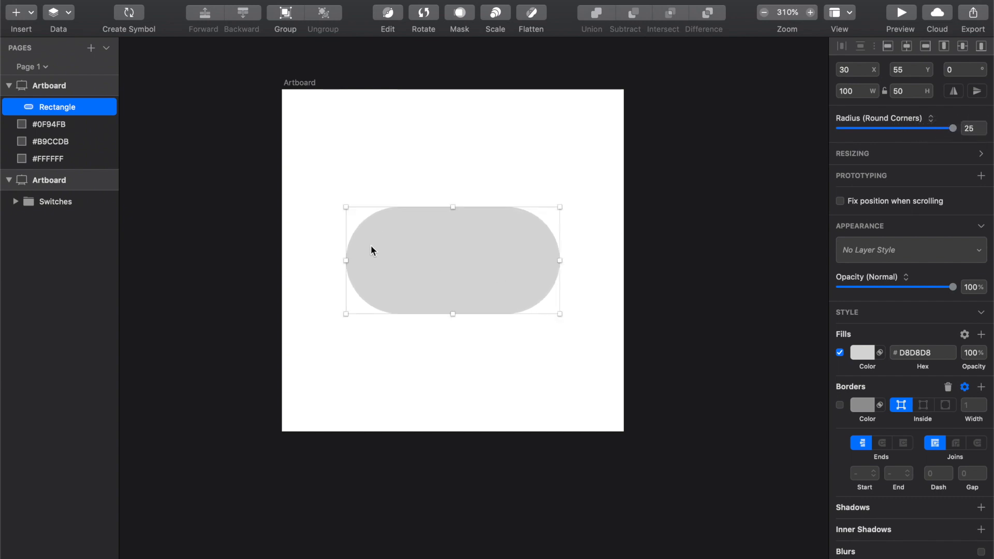
- Move the pill shape straight up to X 30, Y 15 in the artboard's upper part
scroll(382, 249, "up", 5)
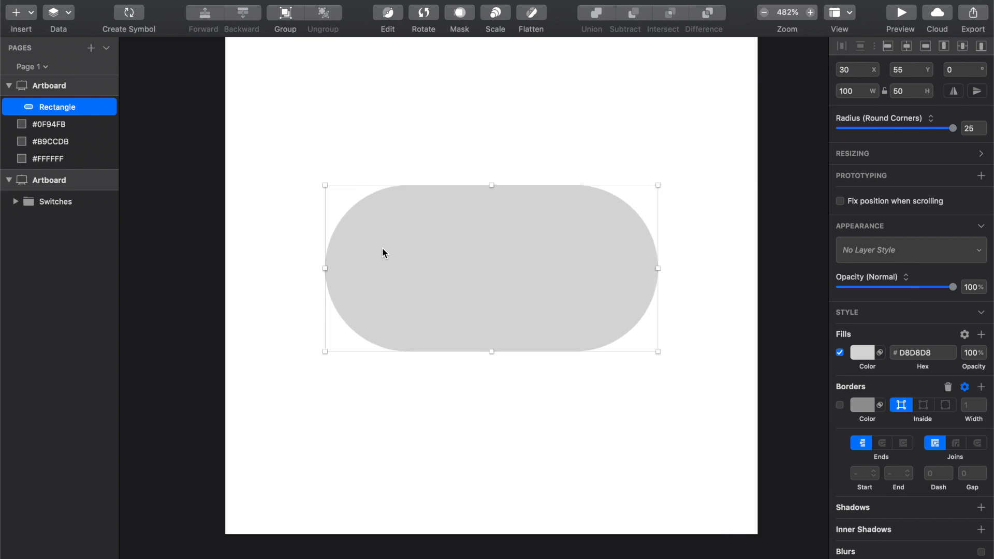
scroll(382, 252, "down", 3)
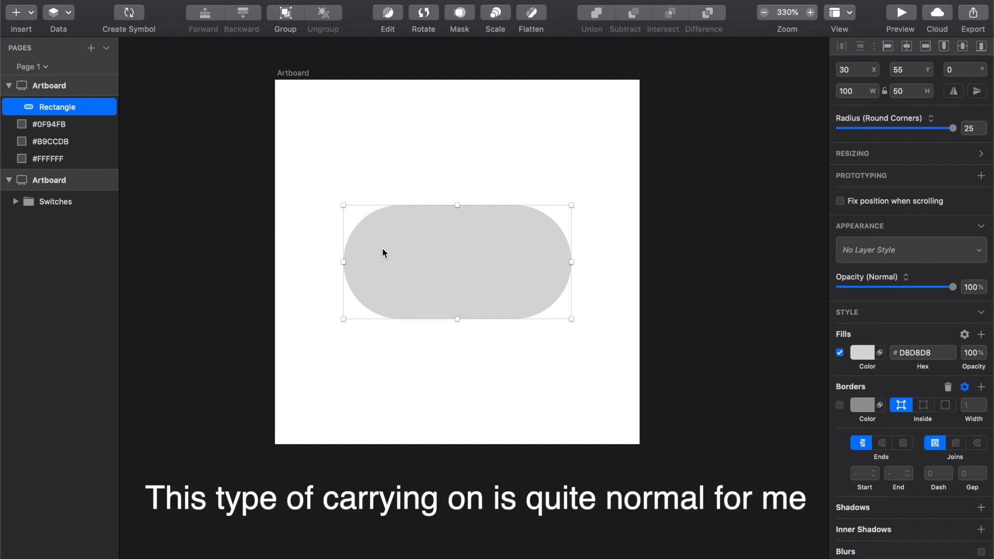
left_click(406, 202)
scroll(406, 201, "down", 2)
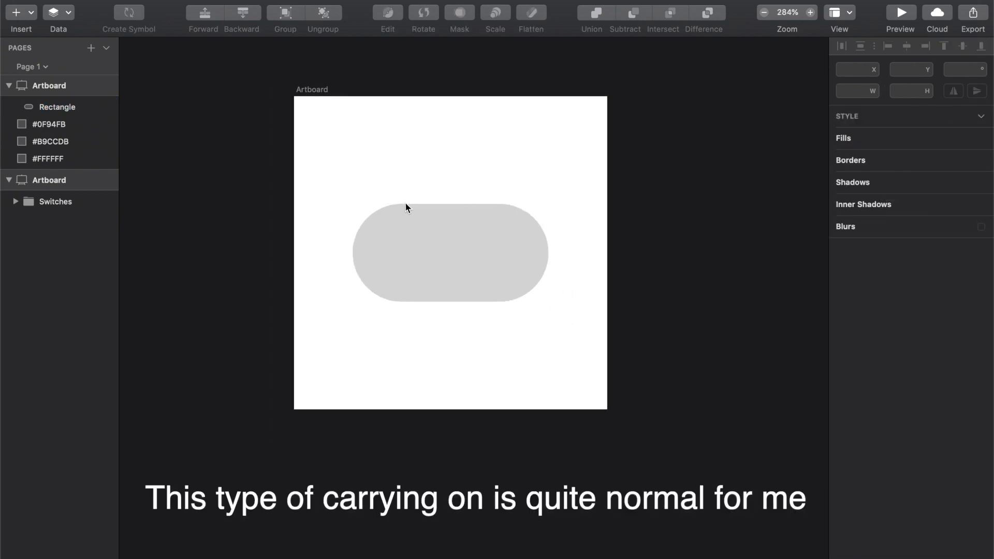
left_click_drag(437, 244, 438, 174)
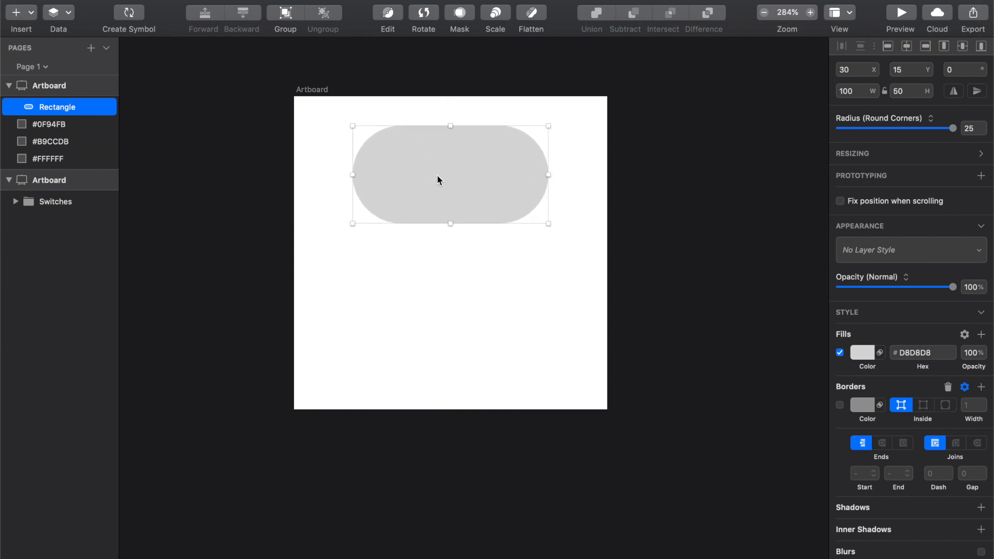
- Draw a circle about 36 × 36 over the left half of the pill shape
left_click(433, 274)
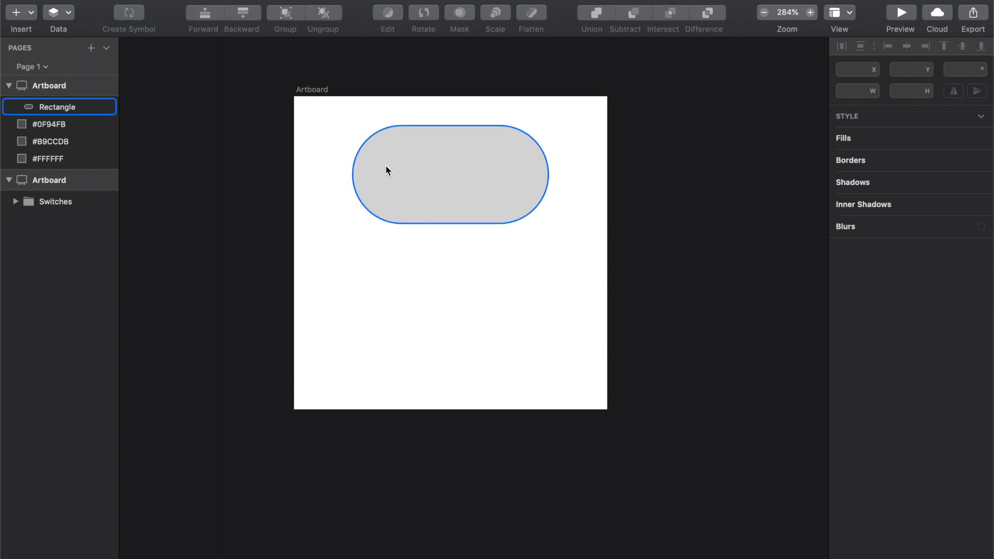
key("o")
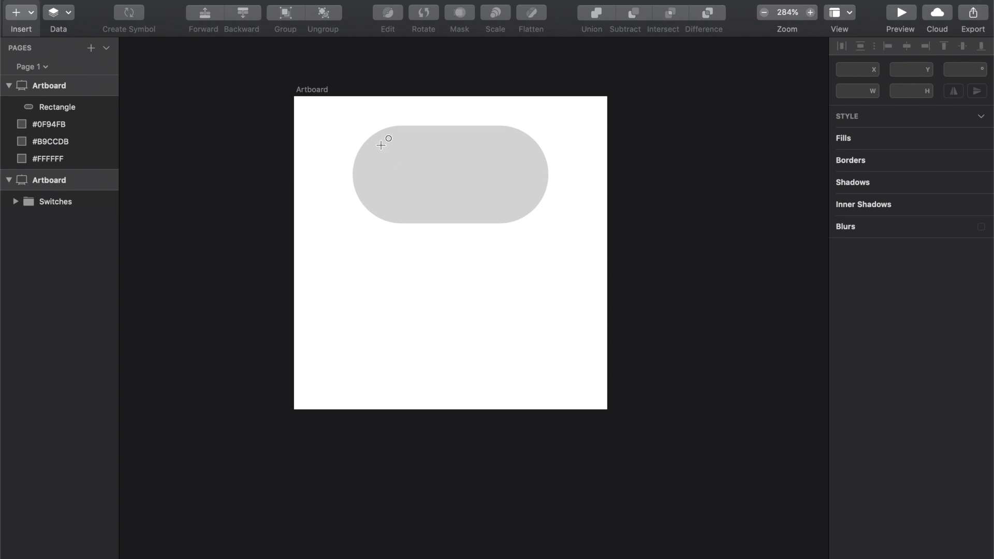
left_click_drag(381, 146, 451, 216)
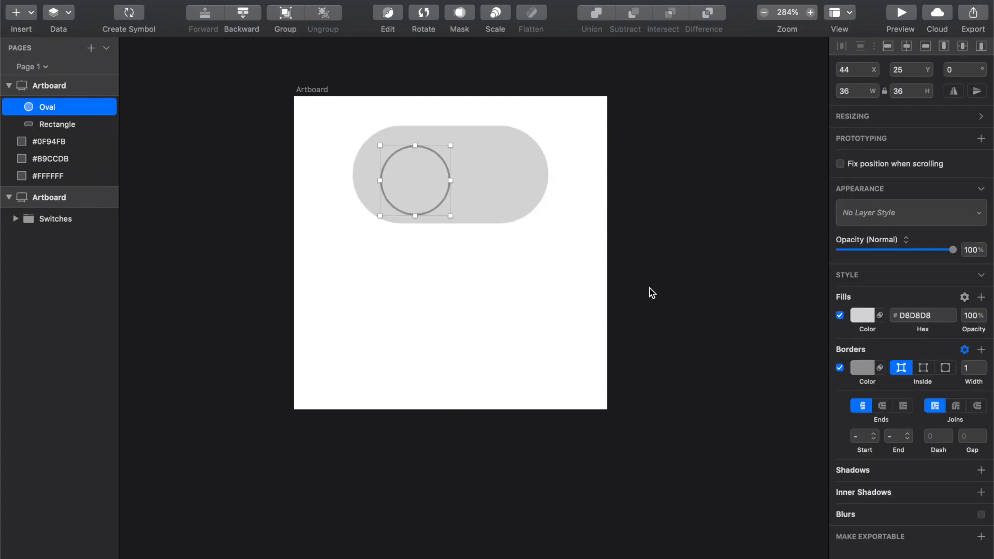
- Fill the circle with pink D3A0A0 and turn off its border
left_click(862, 315)
left_click(874, 400)
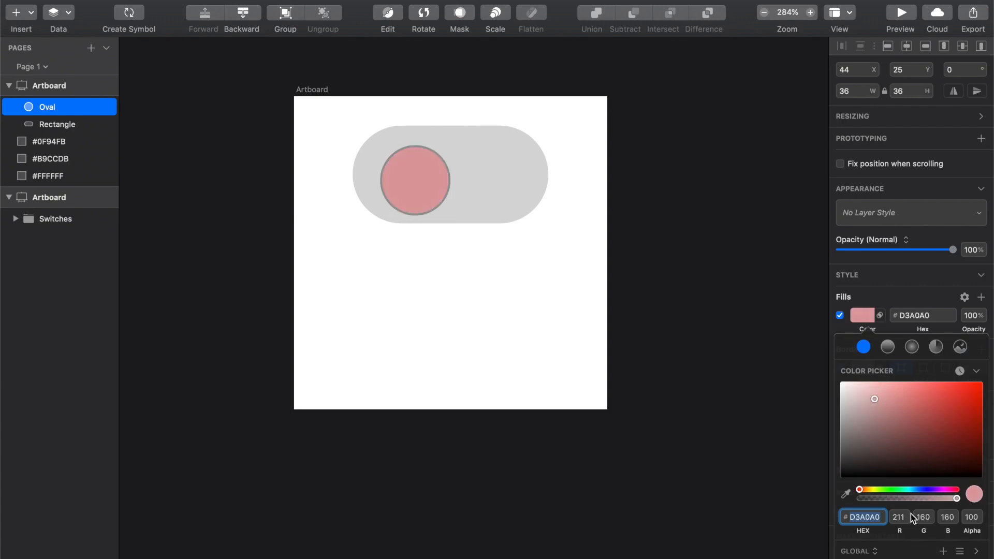
left_click(429, 192)
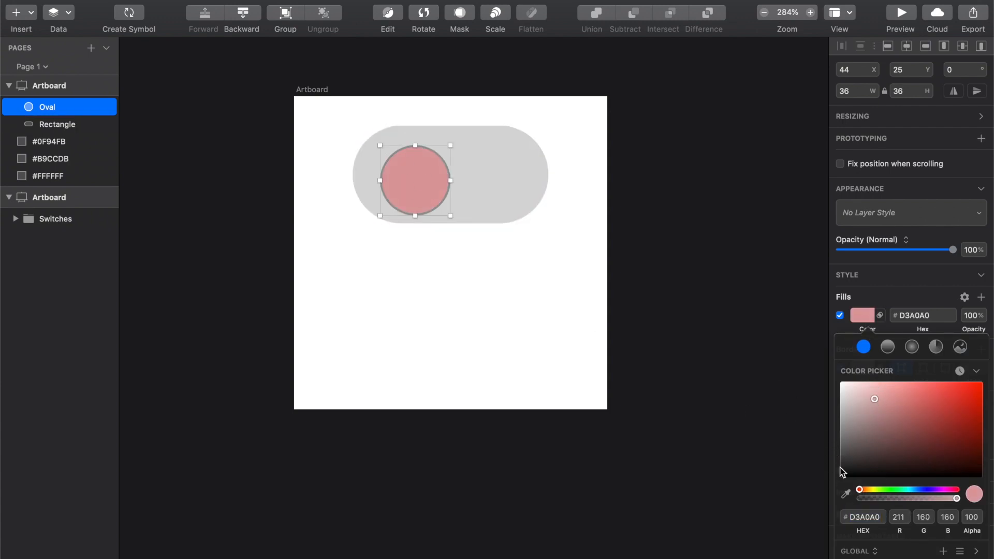
left_click(861, 317)
left_click(840, 368)
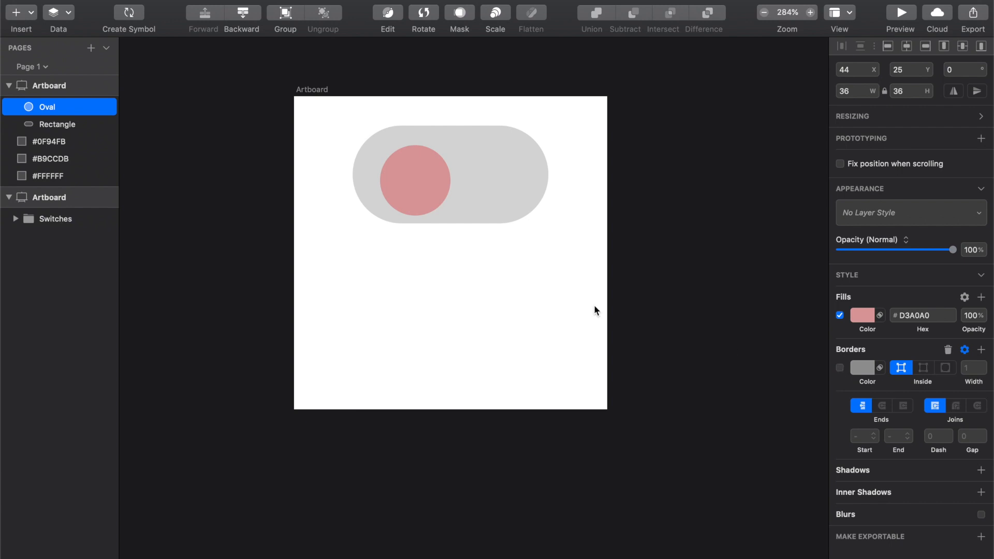
- Move the circle to X 39, Y 22 so it sits vertically centred in the pill's left end
left_click(419, 184)
mouse_move(421, 186)
left_mouse_down()
mouse_move(402, 181)
mouse_move(410, 178)
left_mouse_up()
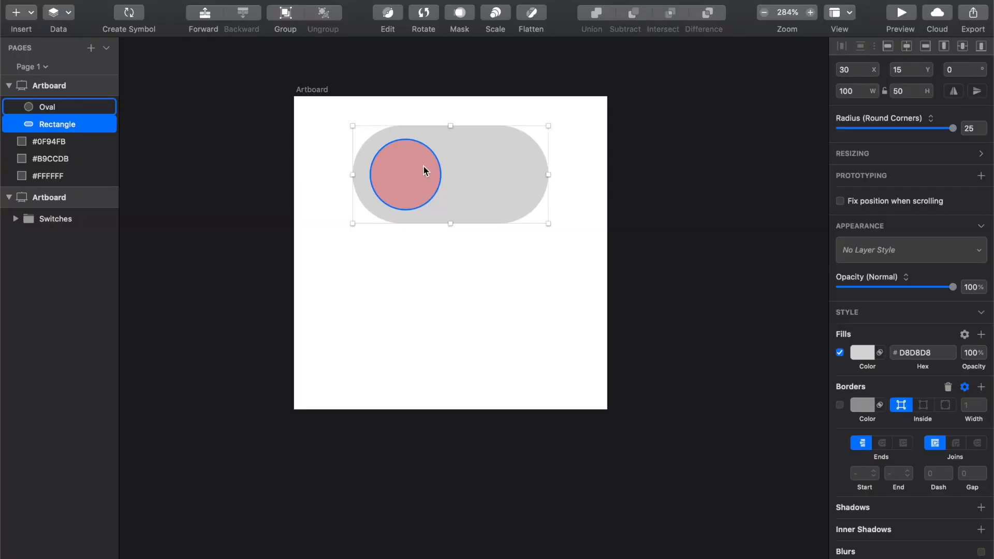
left_click(421, 171)
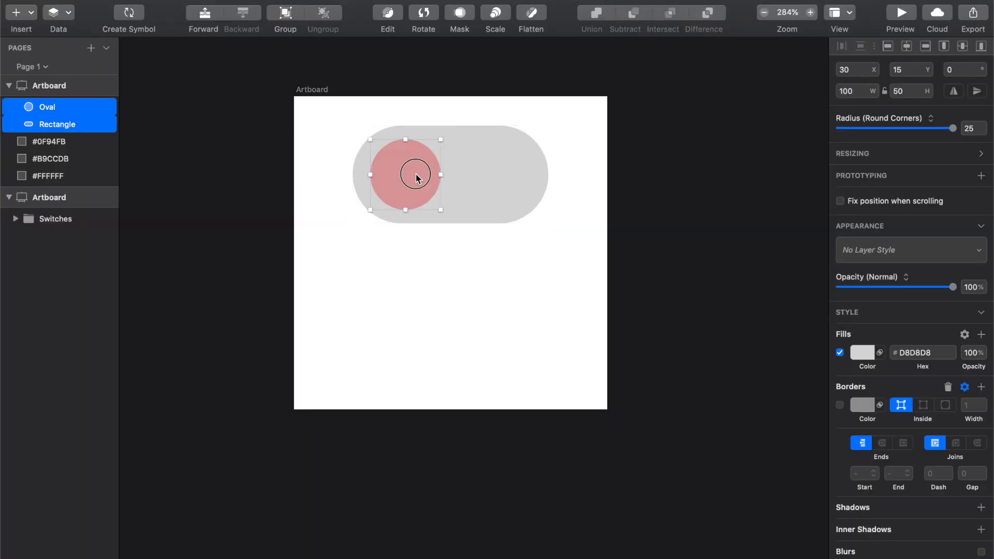
left_click(485, 160)
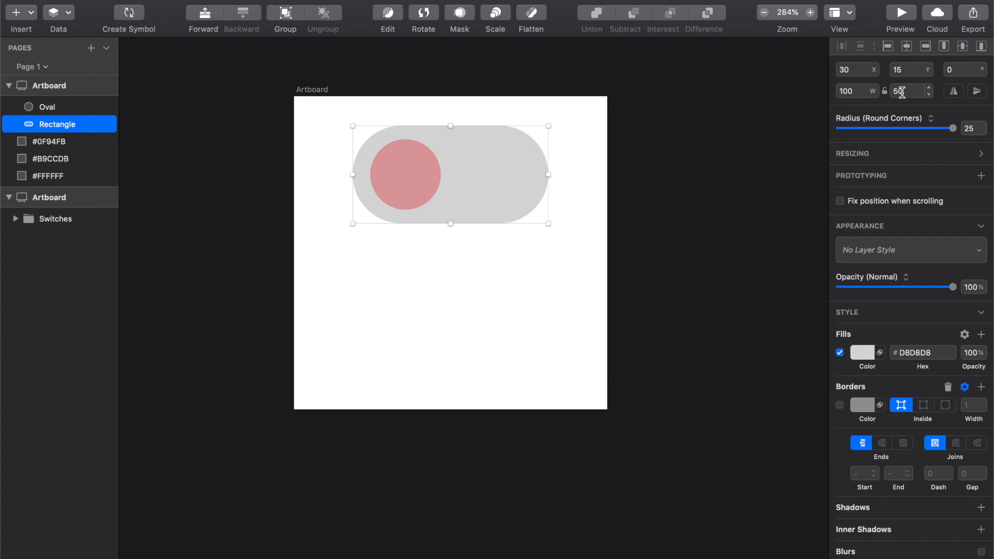
- Resize the pink circle on the pill to 40 × 40
left_click(417, 175)
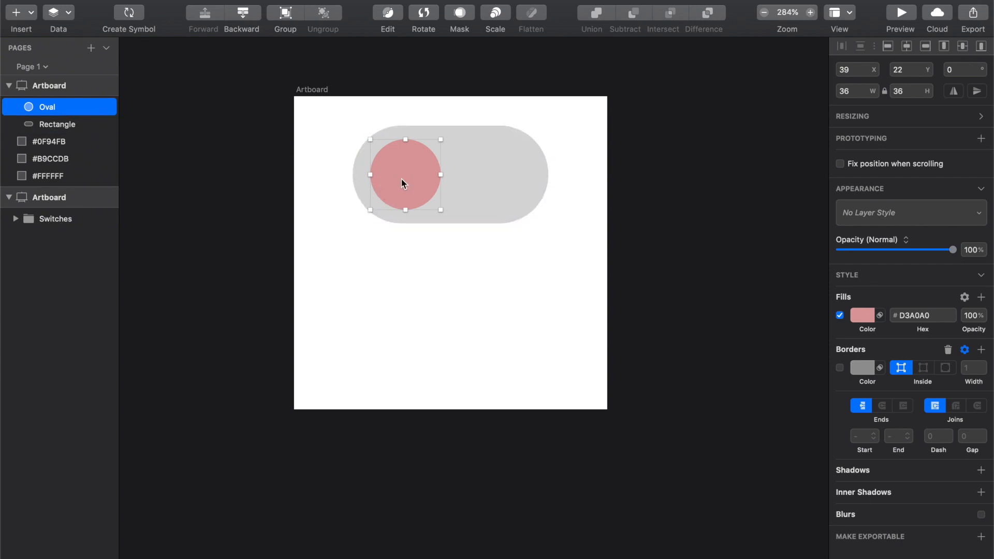
left_click(848, 89)
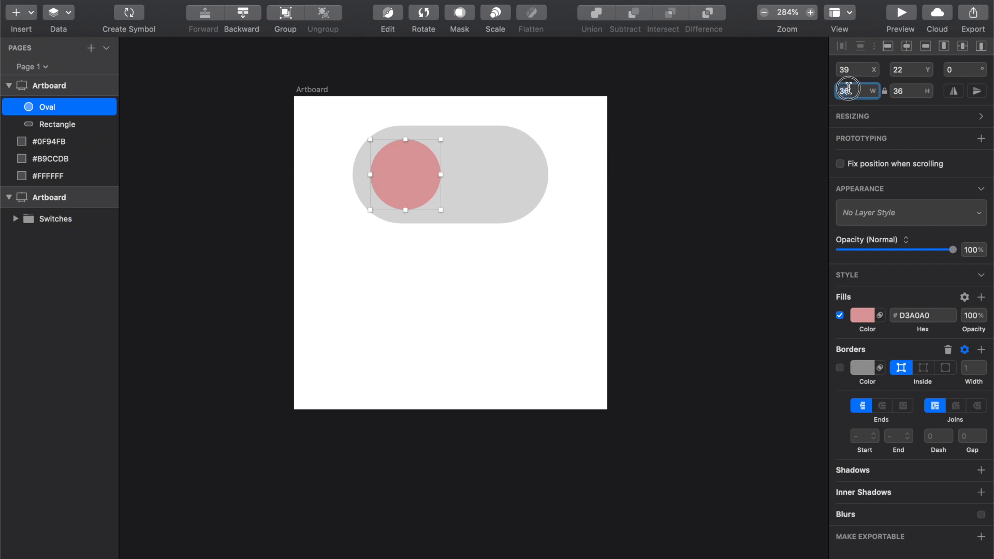
type("40")
key("Tab")
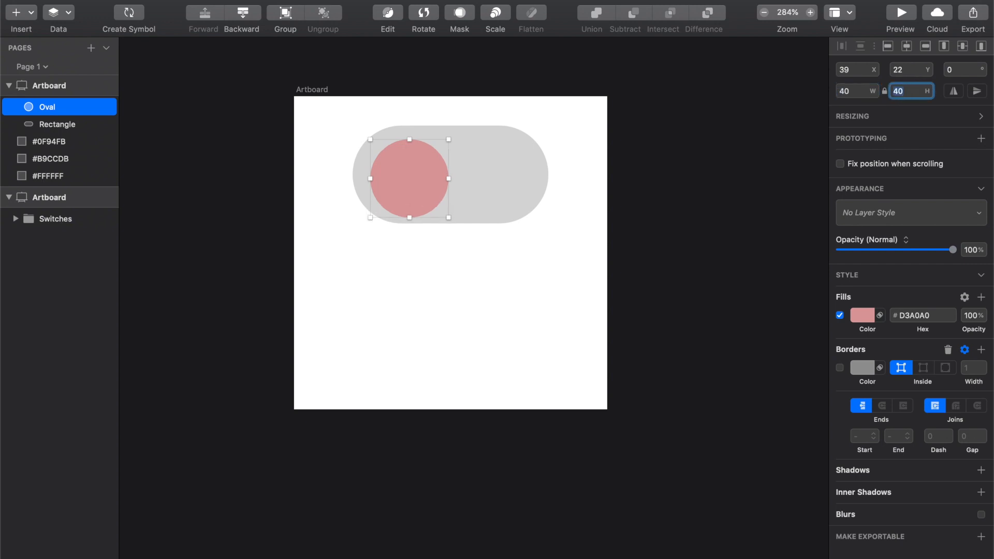
left_click(360, 297)
- Move the circle to X 35, Y 20 in the pill's left end and check its spacing to the pill's edges
left_click_drag(406, 182, 389, 177)
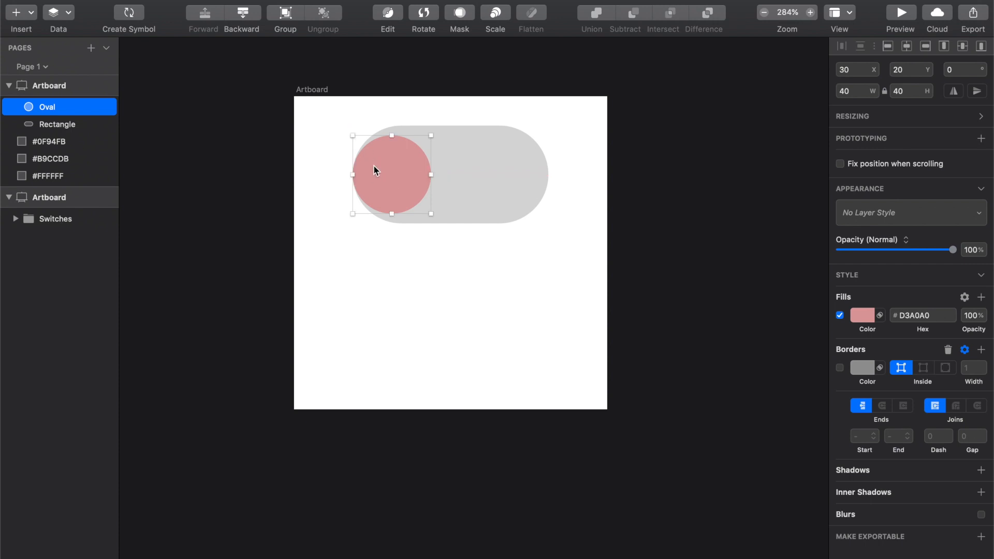
key("Right")
key("Right")
key("Right")
key("Right")
key("Right")
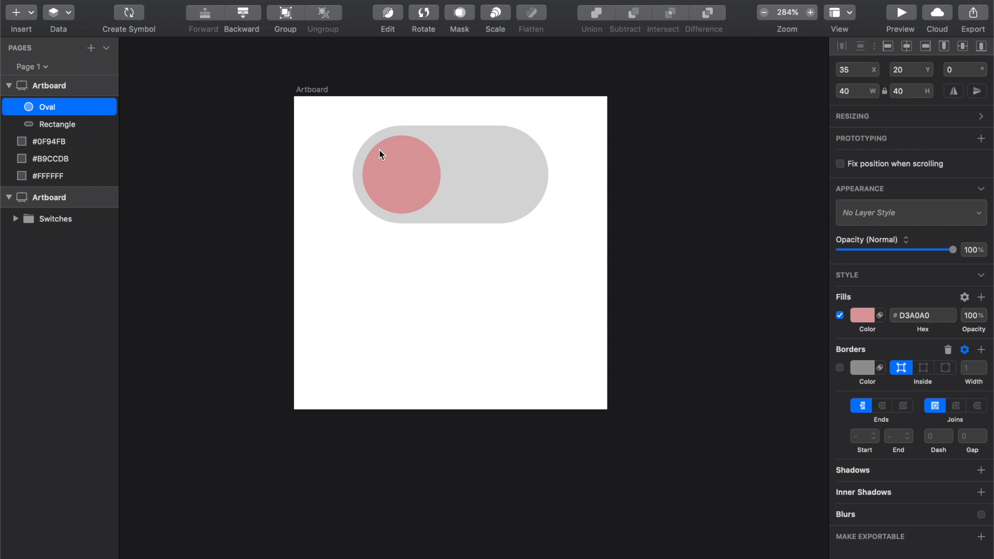
key("alt")
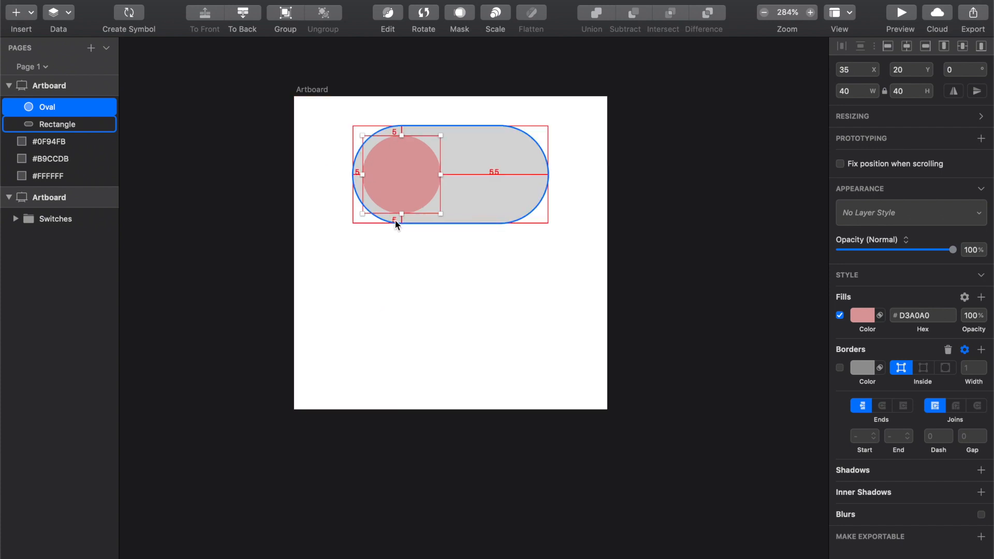
key("alt")
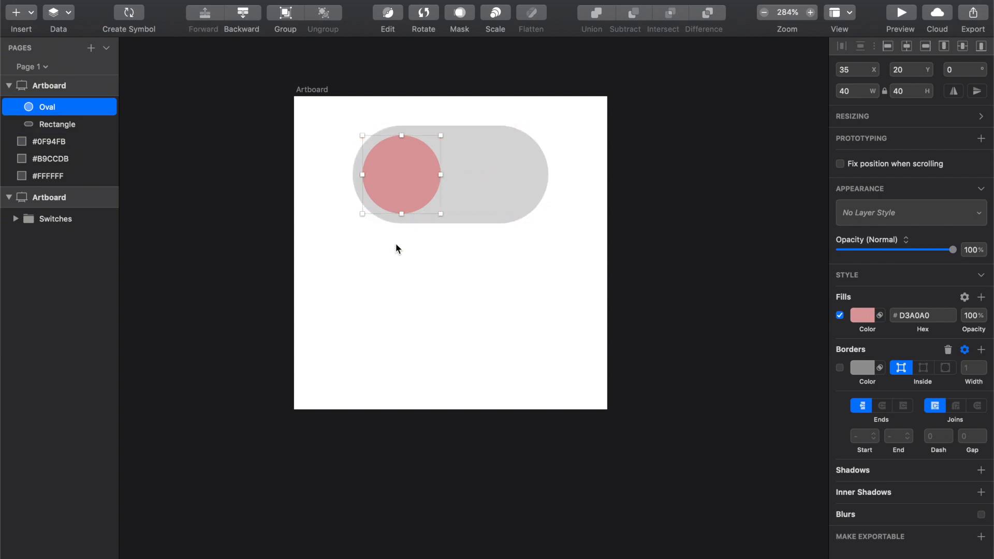
- Move the white, grey-blue and blue colour swatches together to just above the new artboard, aligned with its left edge
left_click(396, 245)
scroll(396, 243, "down", 5)
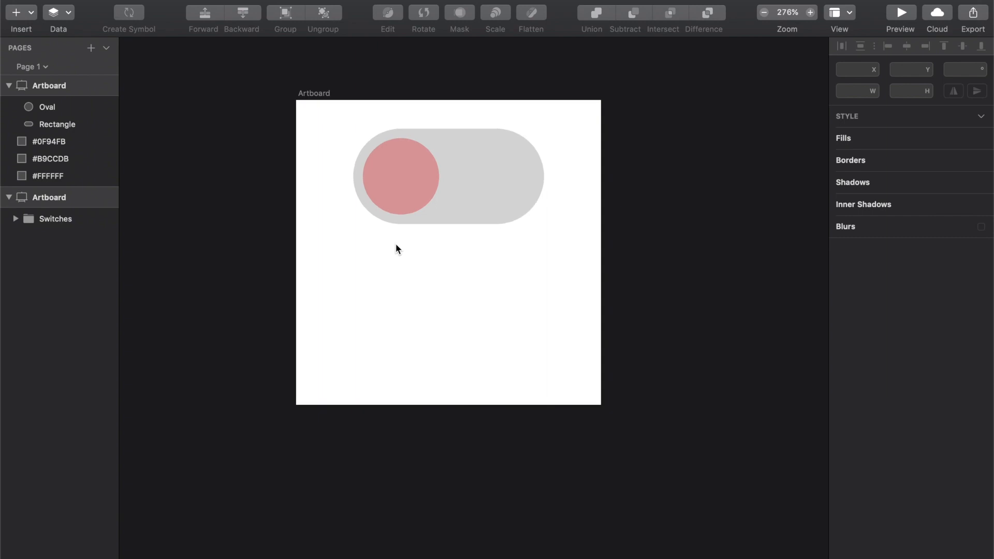
scroll(259, 179, "up", 5)
scroll(259, 180, "left", 6)
left_click_drag(167, 58, 494, 234)
scroll(492, 231, "up", 5)
scroll(492, 228, "up", 4)
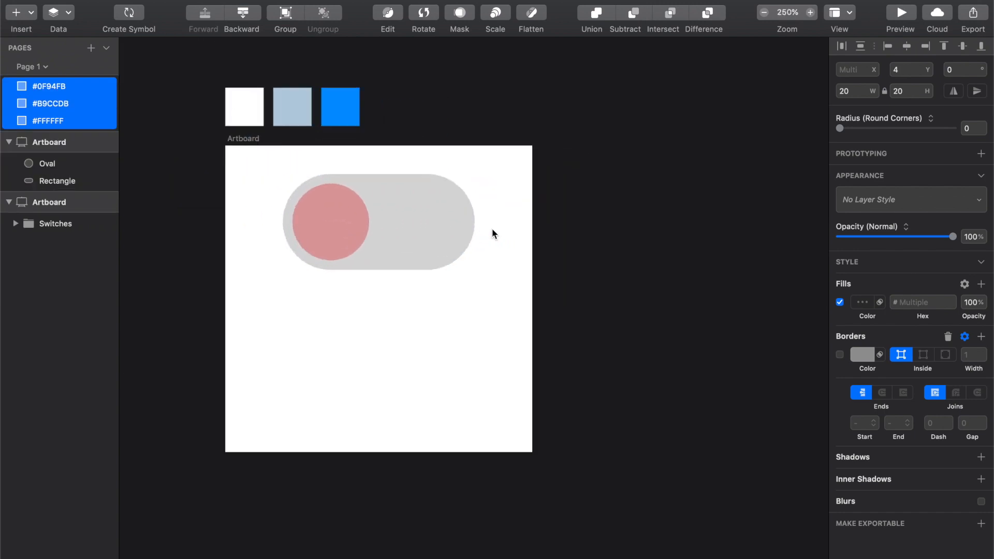
scroll(438, 226, "down", 1)
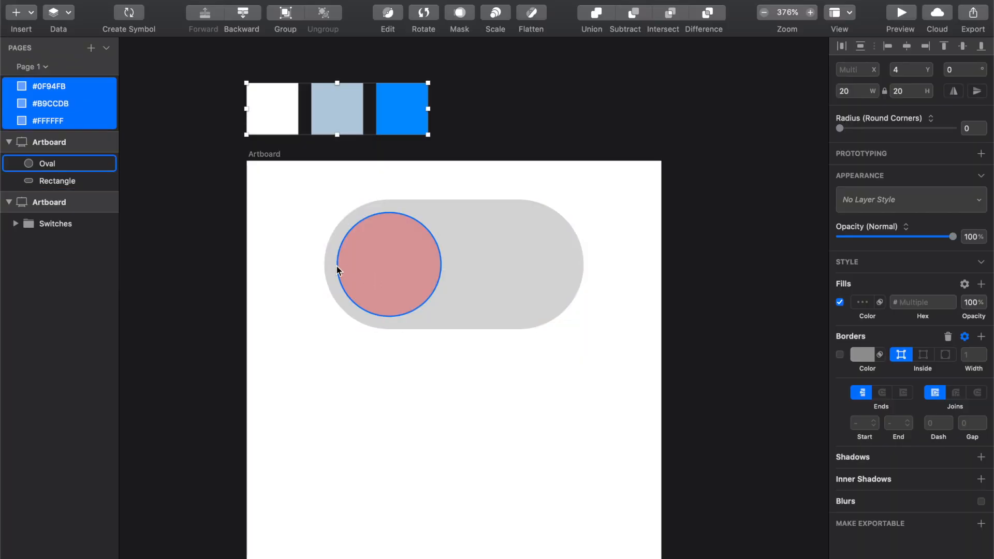
left_click(273, 266)
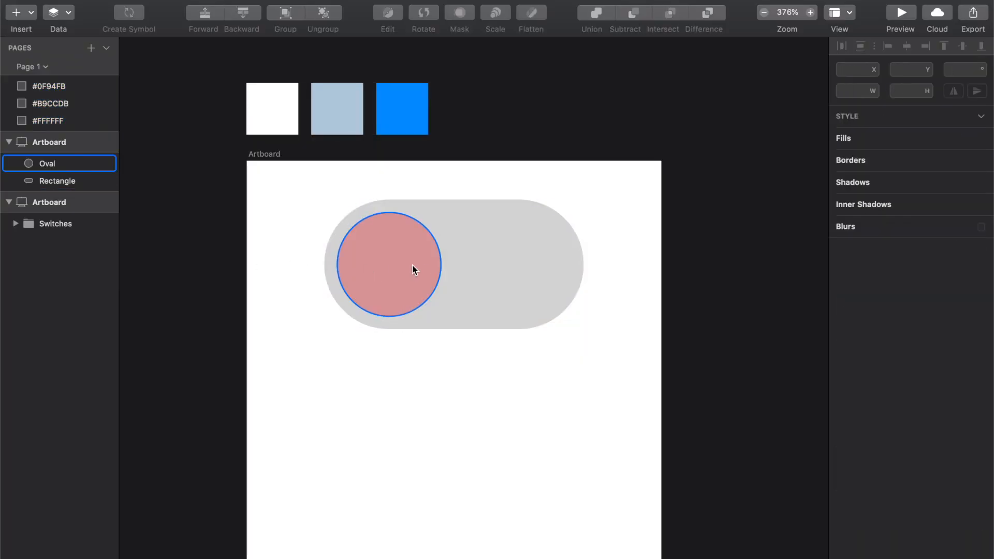
- Fill the circle with white FFFFFF from the white swatch
left_click(421, 265)
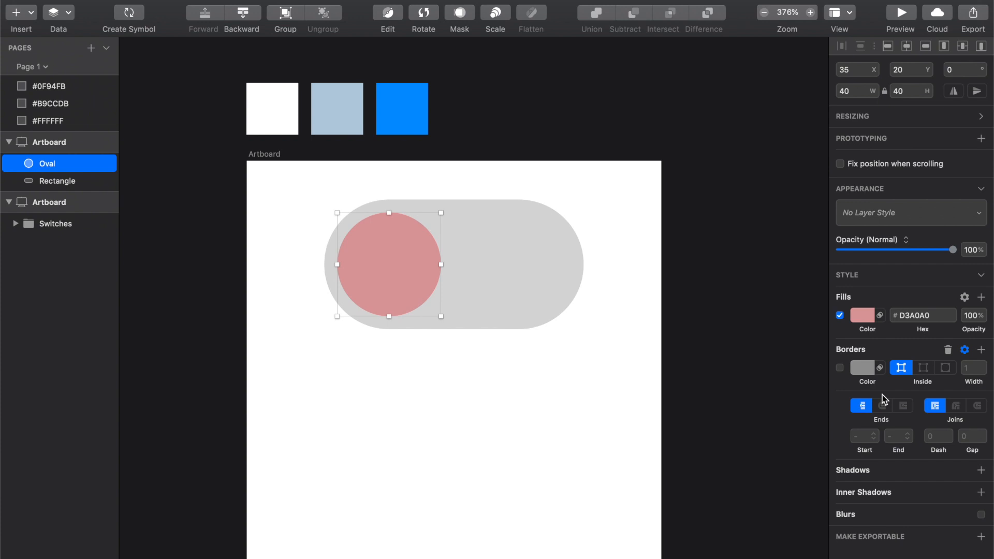
left_click(275, 105)
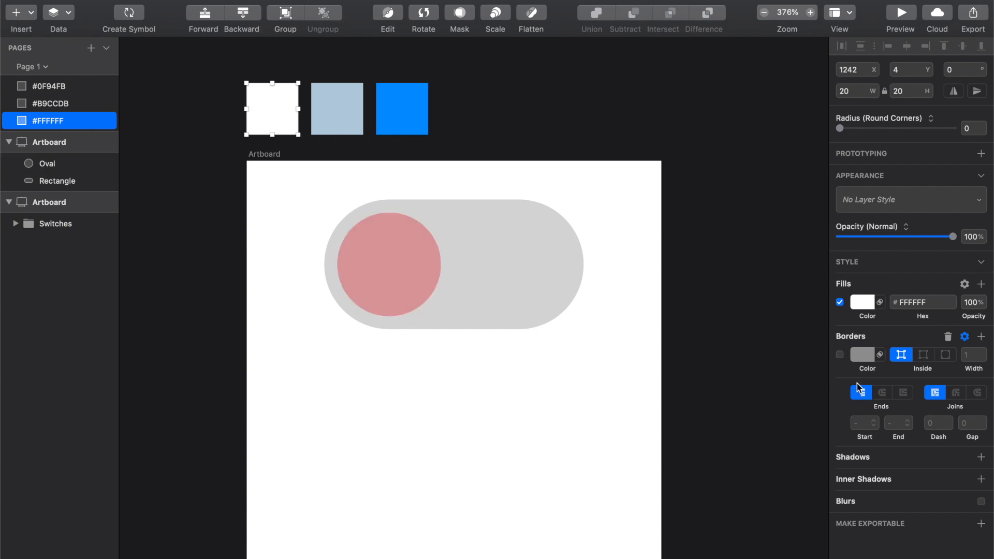
left_click(862, 303)
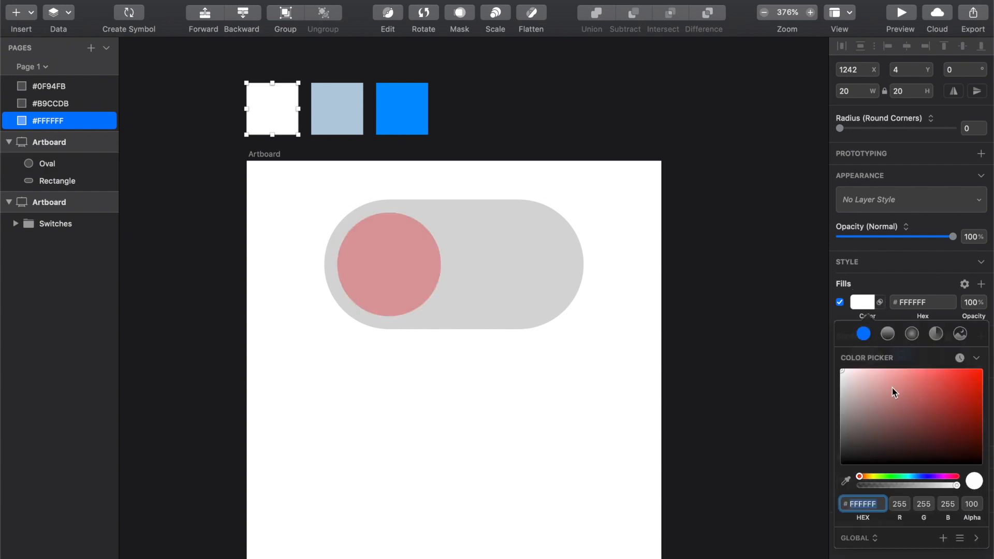
- Fill the pill shape with the blue 0F94FB copied from the blue swatch
left_click(343, 117)
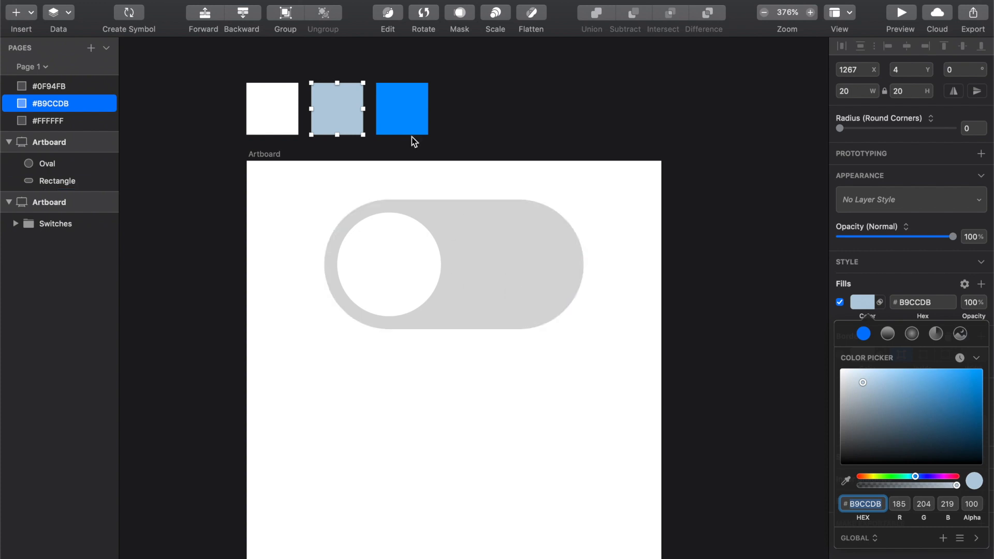
left_click(403, 108)
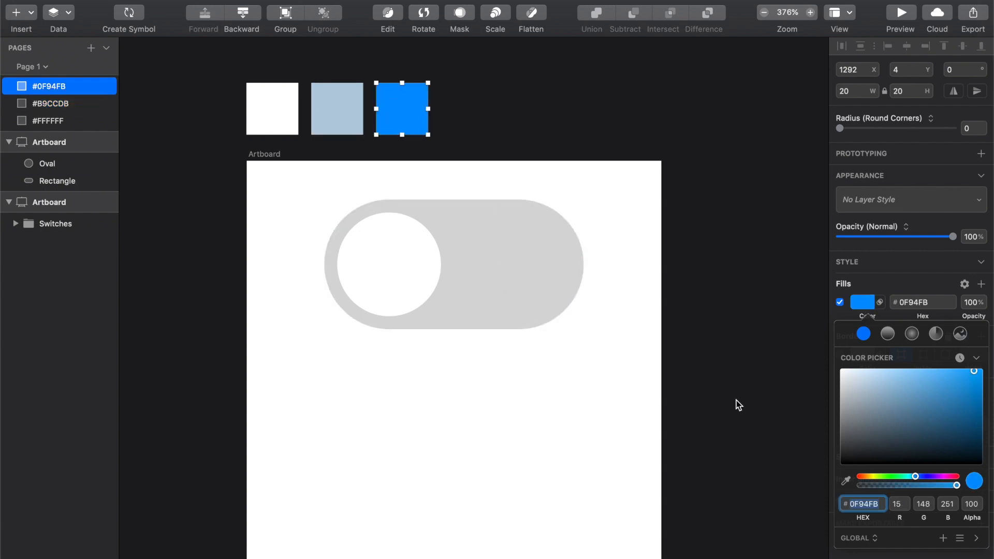
double_click(869, 504)
key("super+c")
left_click(499, 262)
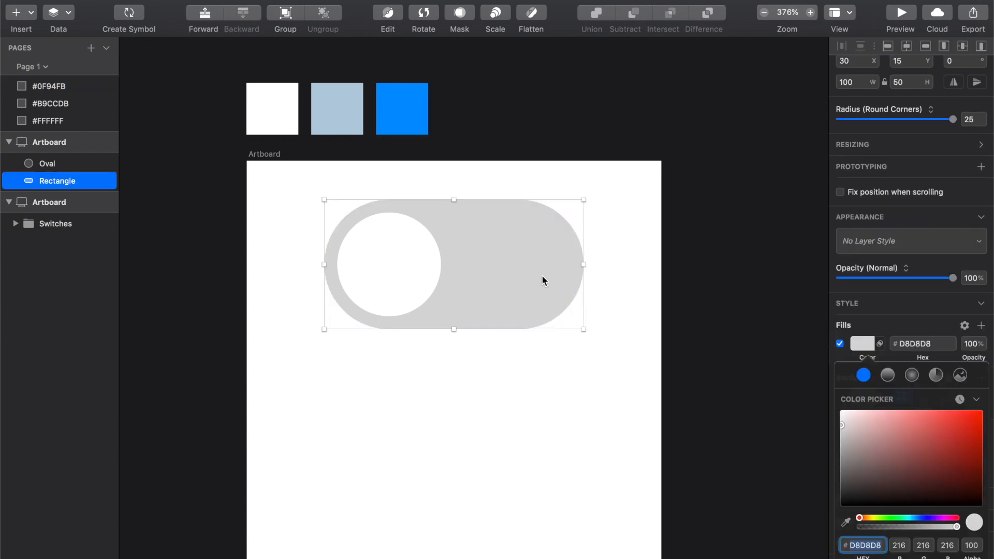
double_click(865, 545)
key("super+v")
key("Return")
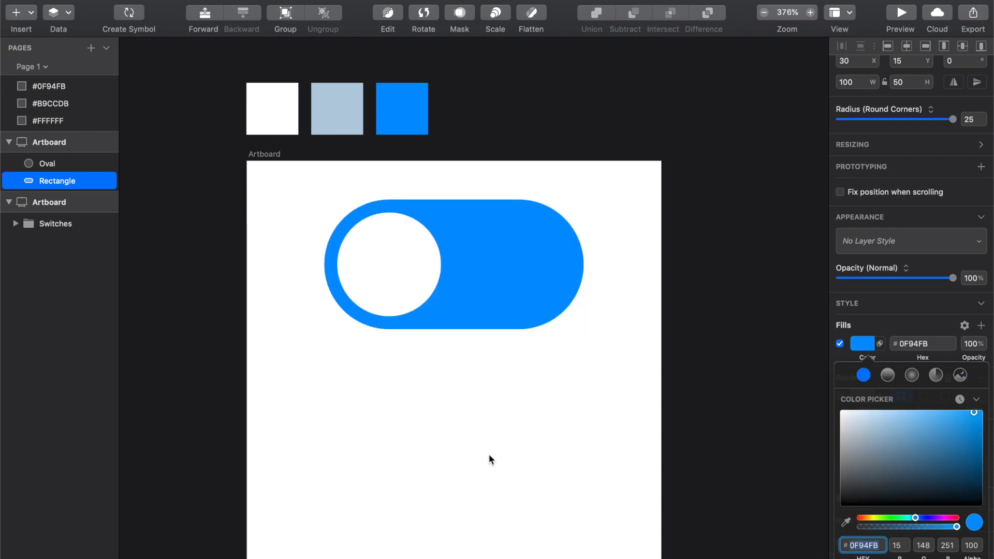
left_click(489, 456)
- Add a black 000000 shadow with X 0, Y 2, Blur 4, Spread 0 to the white circle and lower the shadow's alpha
left_click(405, 269)
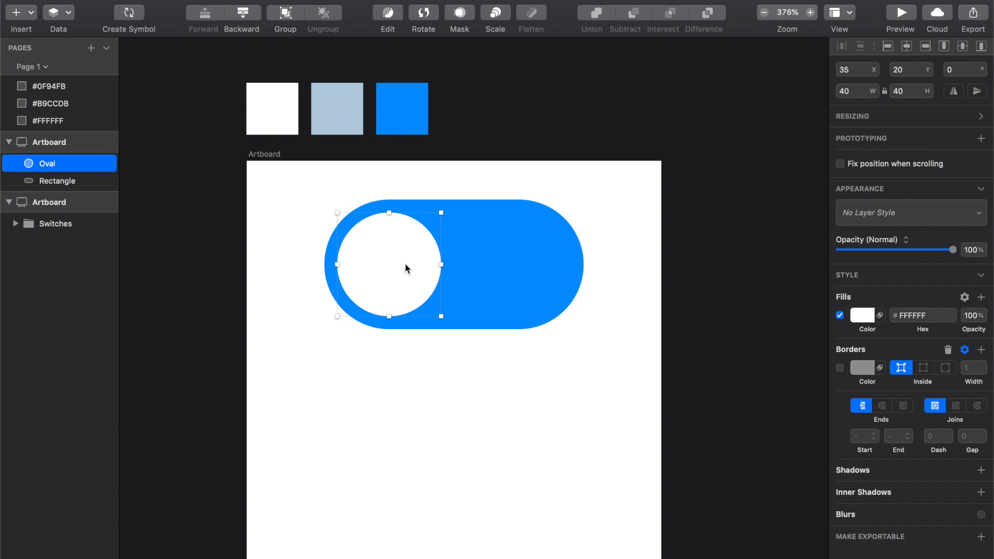
left_click(311, 270)
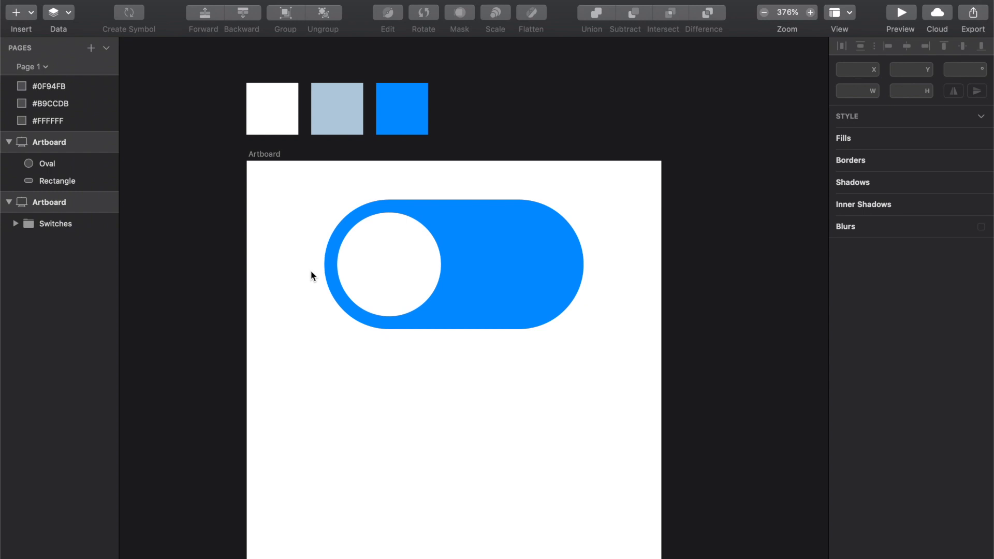
left_click(370, 269)
left_click(853, 470)
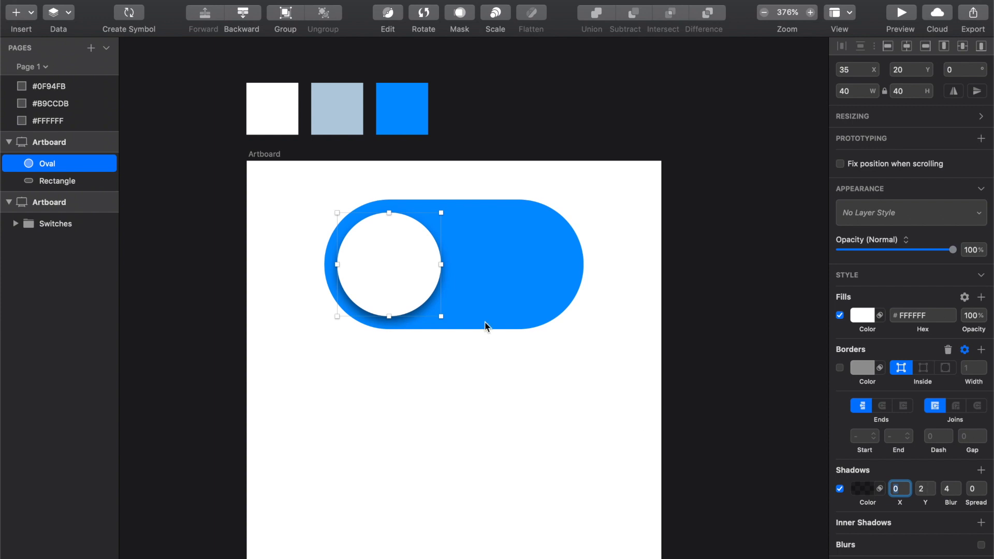
left_click(862, 488)
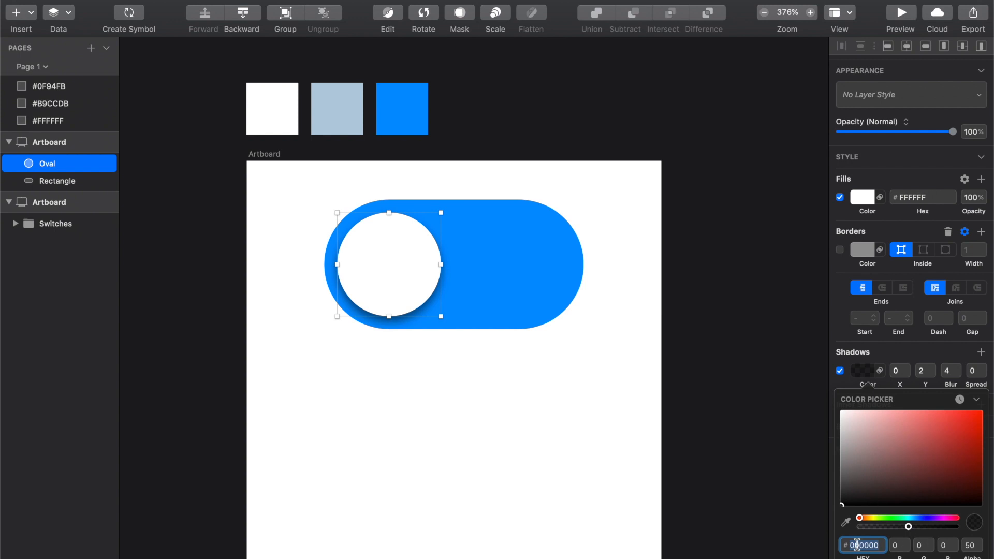
left_click(970, 546)
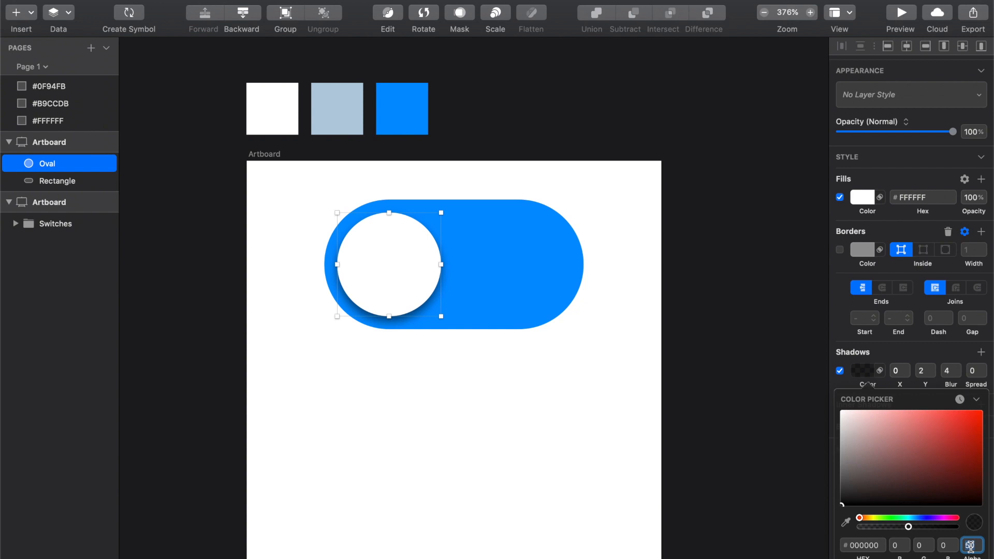
type("1")
key("Return")
left_click(403, 279)
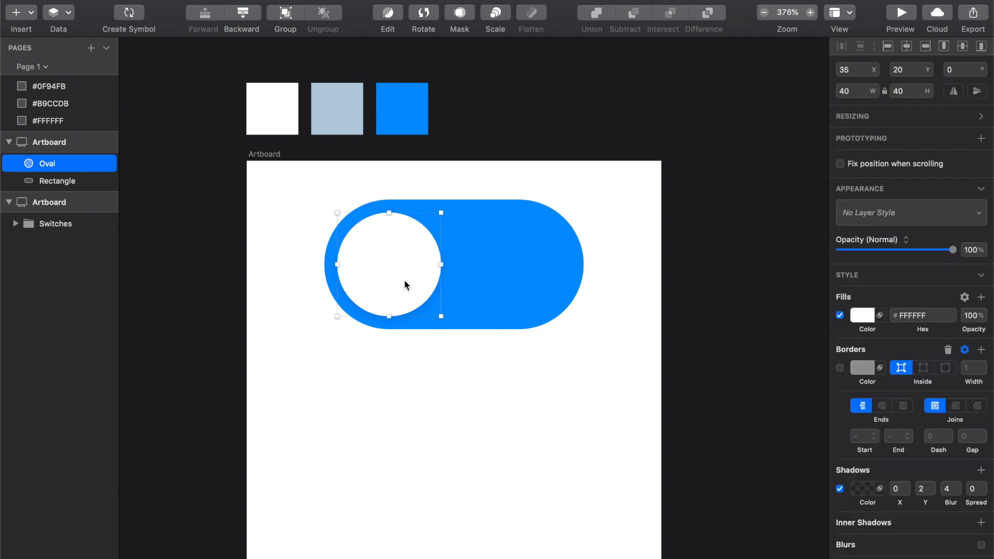
- Toggle the circle's shadow off and on to compare the knob with and without it, leaving the shadow enabled
key("super+2")
scroll(405, 285, "down", 5)
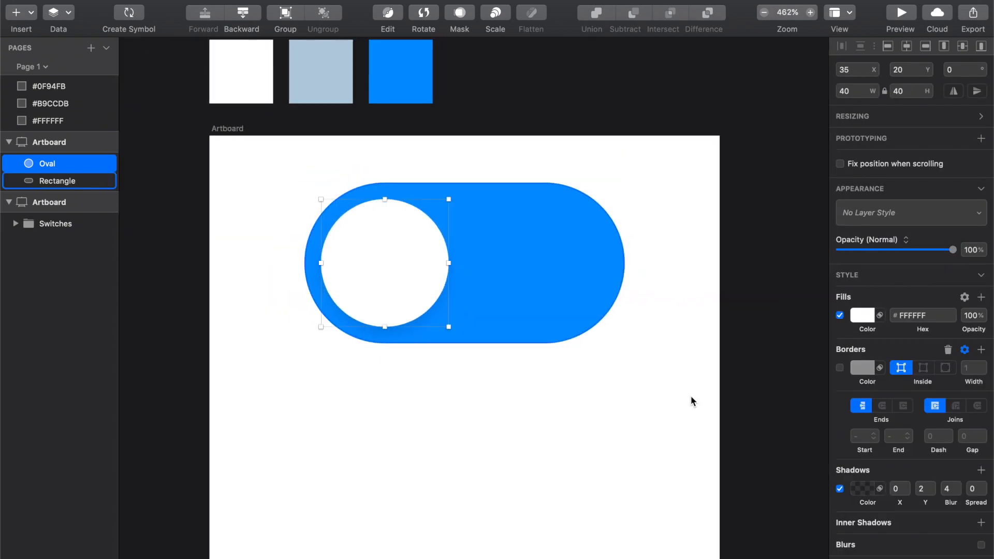
left_click(840, 489)
left_click(840, 489)
left_click(840, 489)
left_click(839, 489)
left_click(840, 489)
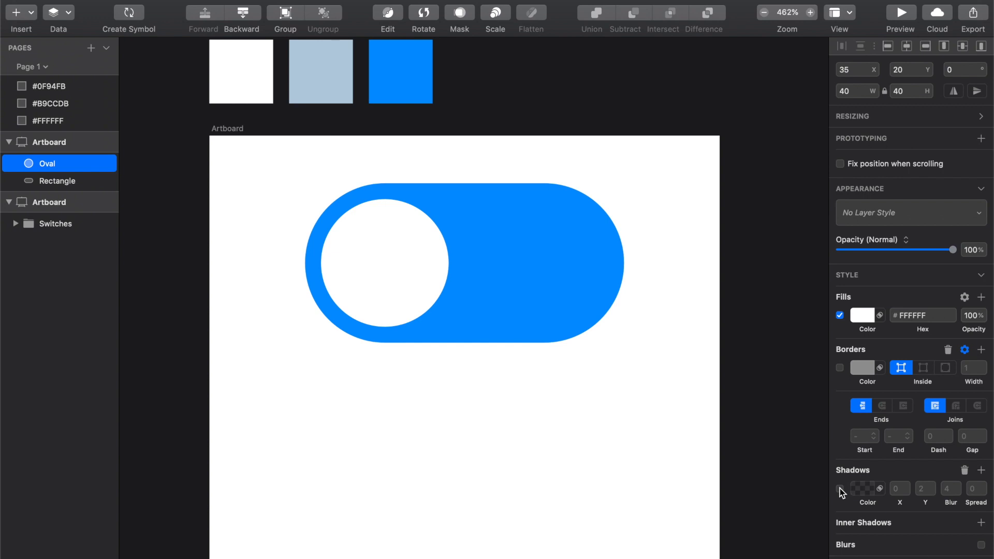
left_click(840, 489)
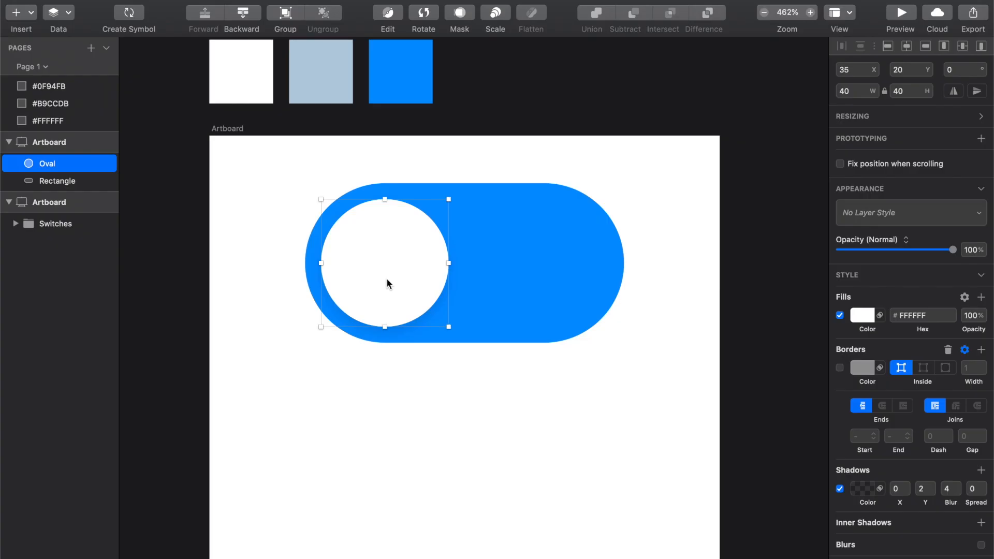
scroll(387, 279, "down", 3)
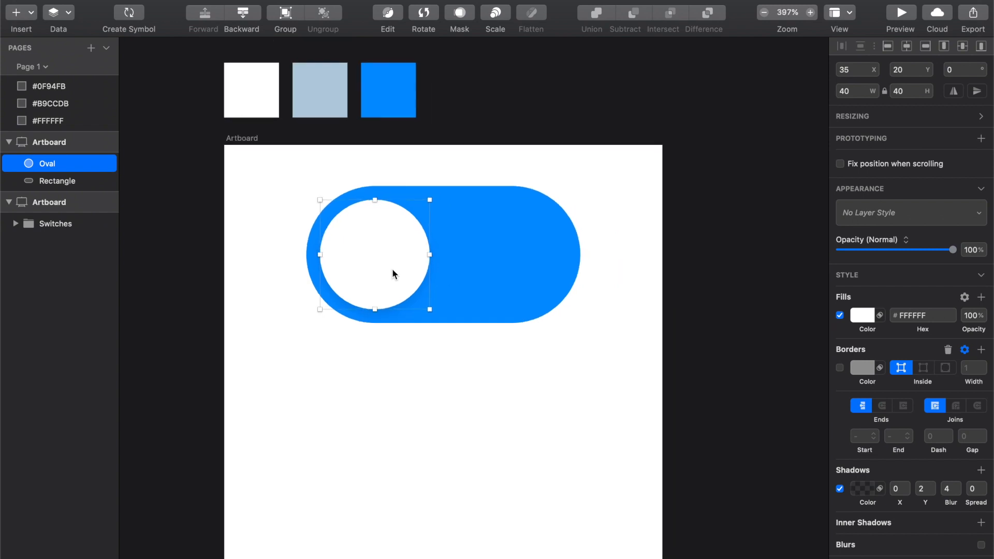
- Rename the blue pill's layer as Background
left_click(458, 238)
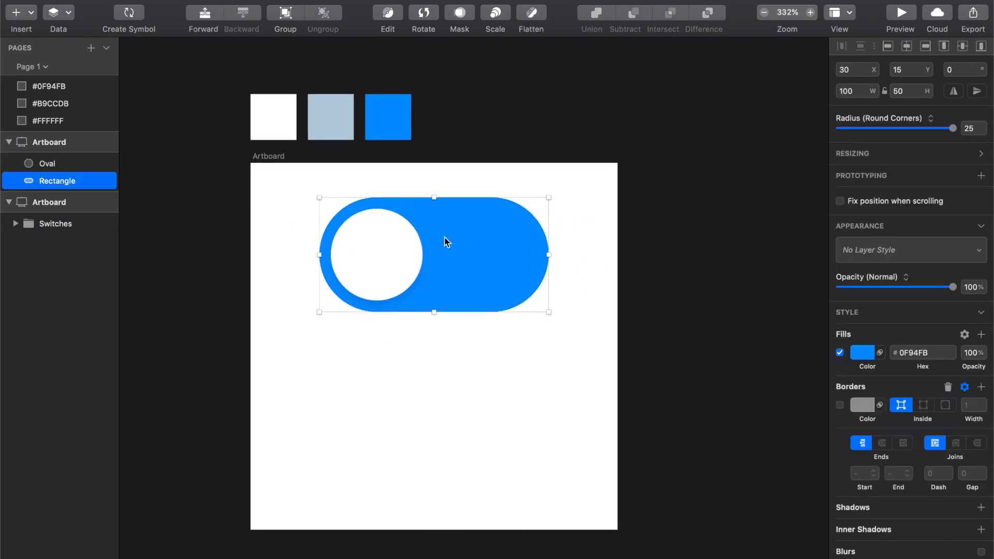
double_click(63, 180)
type("A")
type("ackground")
key("Return")
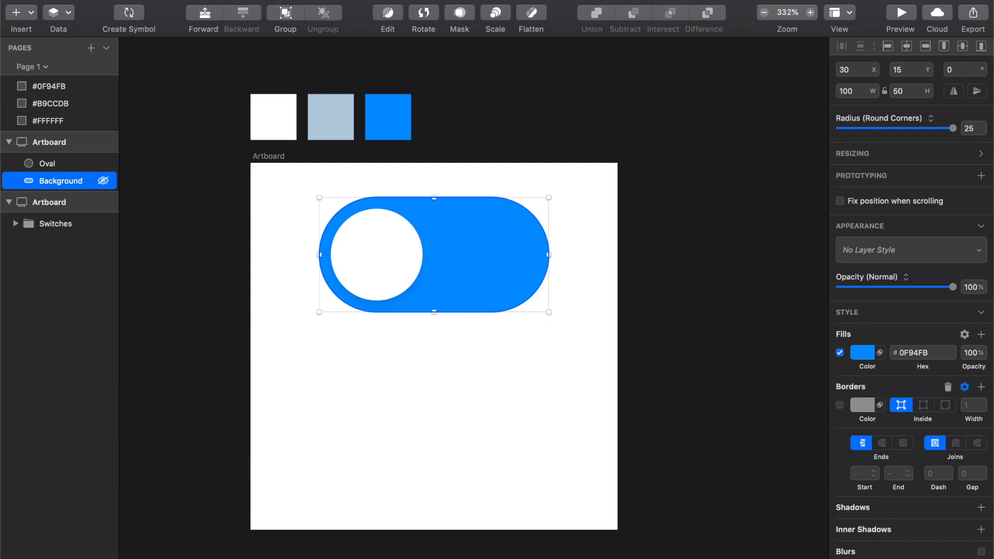
- Rename the white circle's layer as Knob
left_click(46, 165)
double_click(51, 164)
type("Knob")
key("Return")
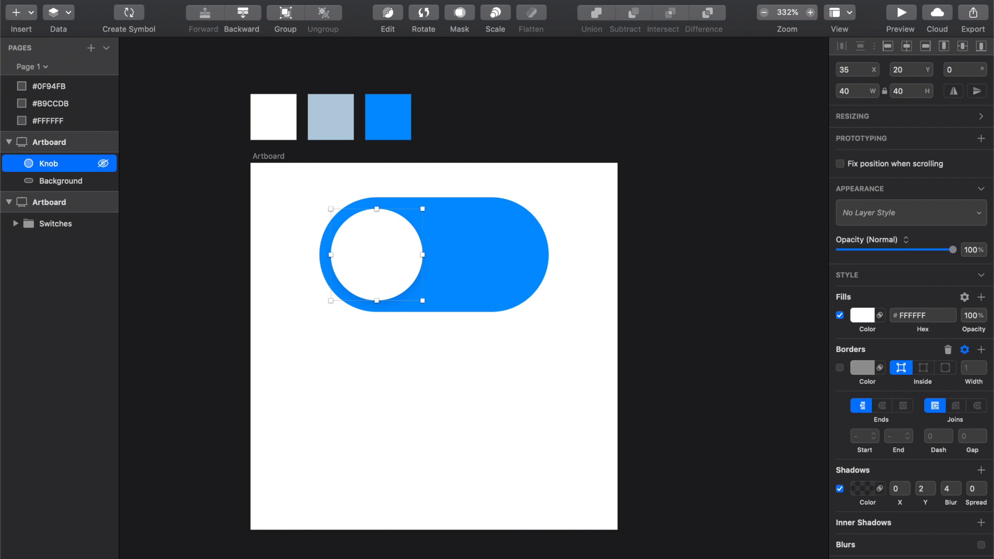
- Group the Knob and Background layers and name the group Active
left_click(54, 183, "shift")
right_click(53, 184)
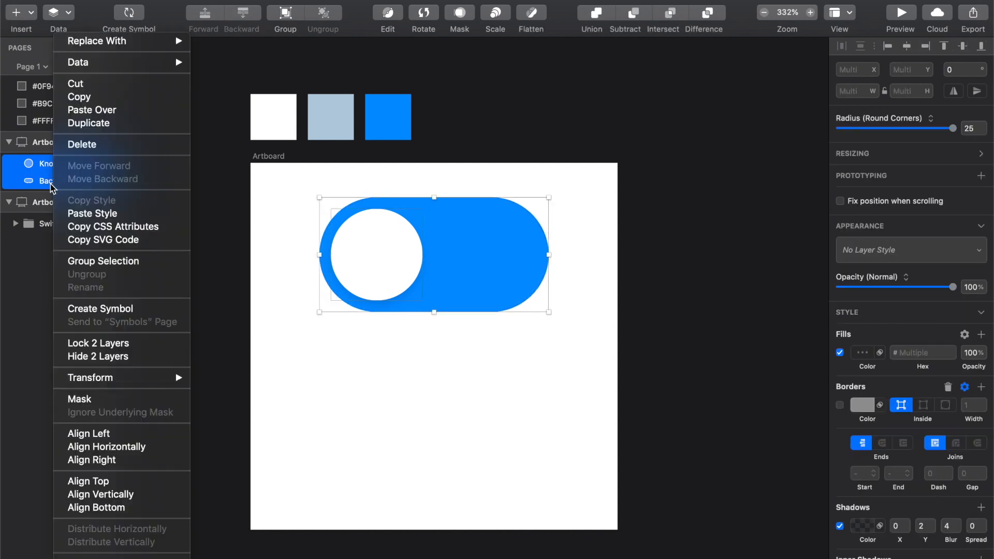
left_click(135, 260)
double_click(54, 164)
type("Active")
key("Return")
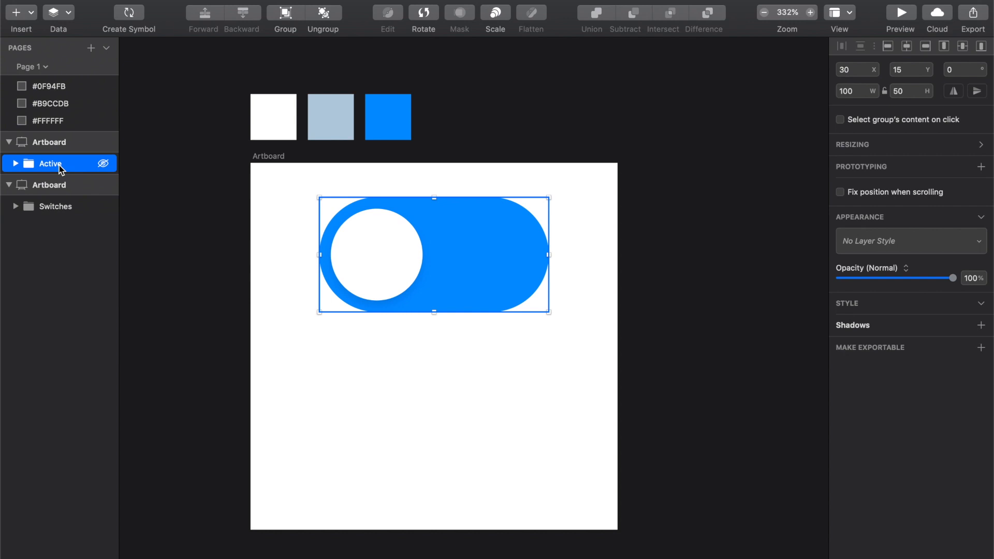
- Duplicate the Active group as Inactive and place the copy directly below the original
key("super+d")
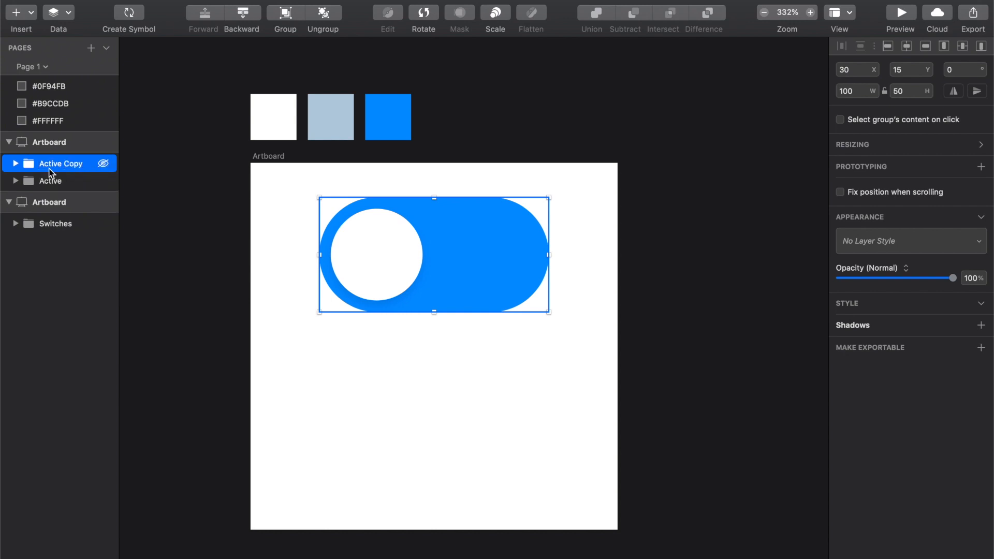
double_click(68, 166)
type("Inactive")
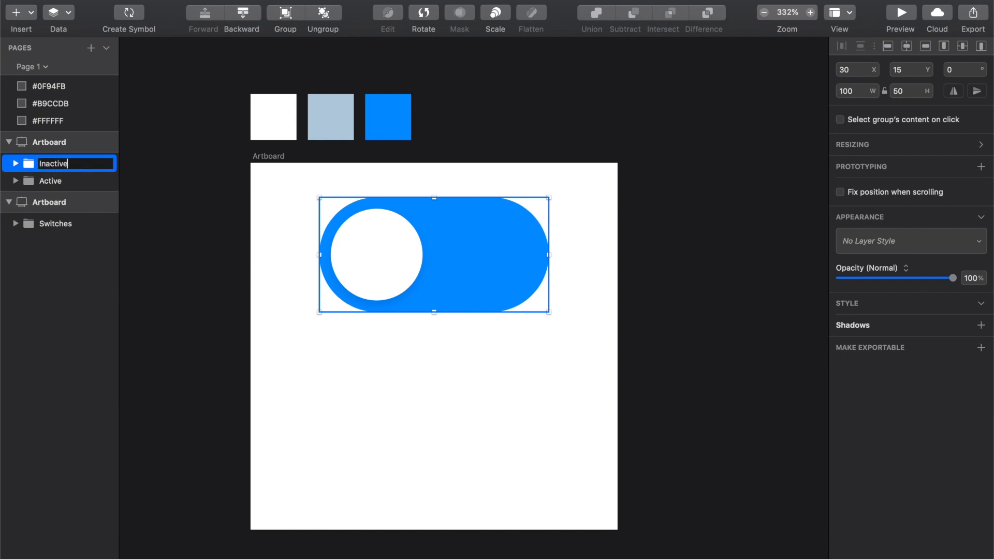
key("Return")
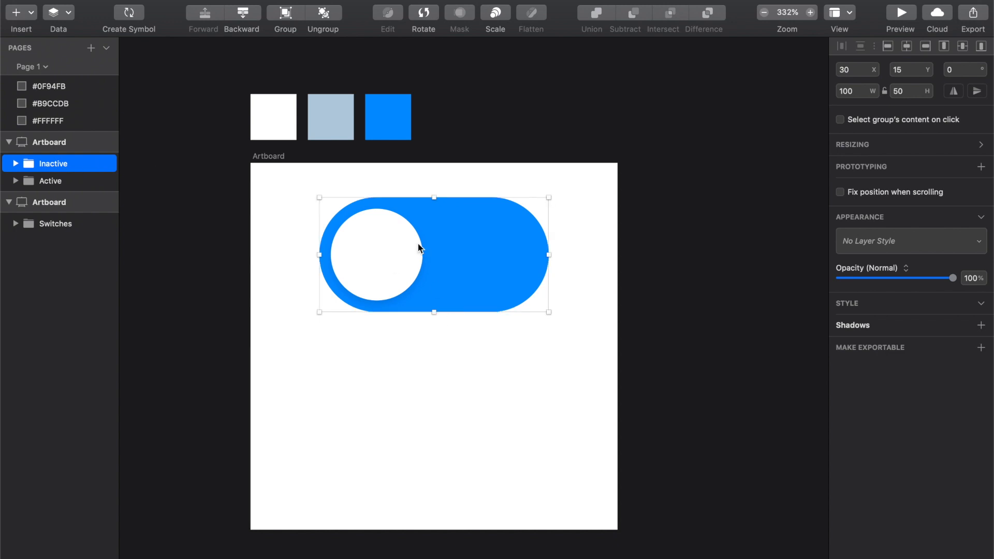
left_click_drag(419, 248, 414, 371)
left_click(302, 313)
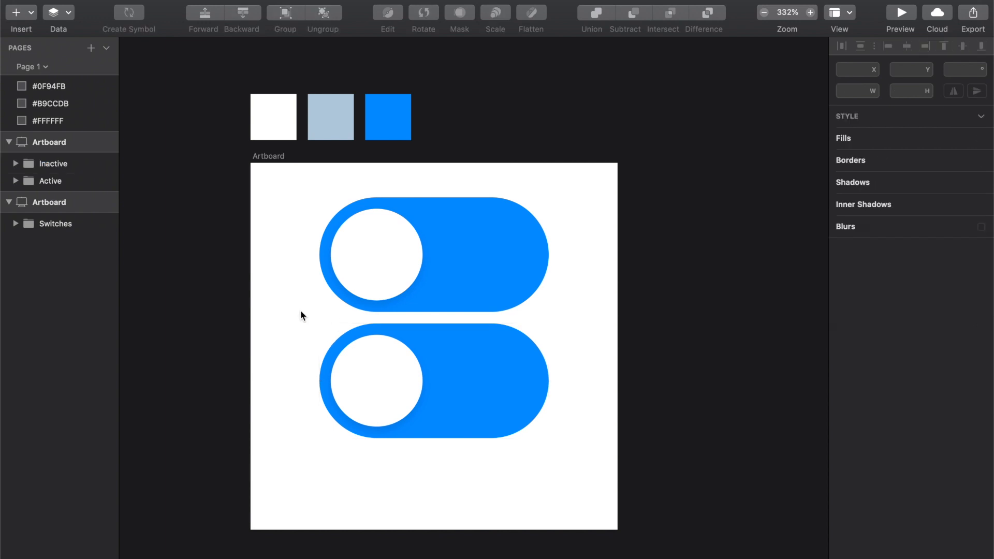
- Move the Inactive group's knob to the opposite end of its pill at X 85 and check its margins to the background
double_click(383, 386)
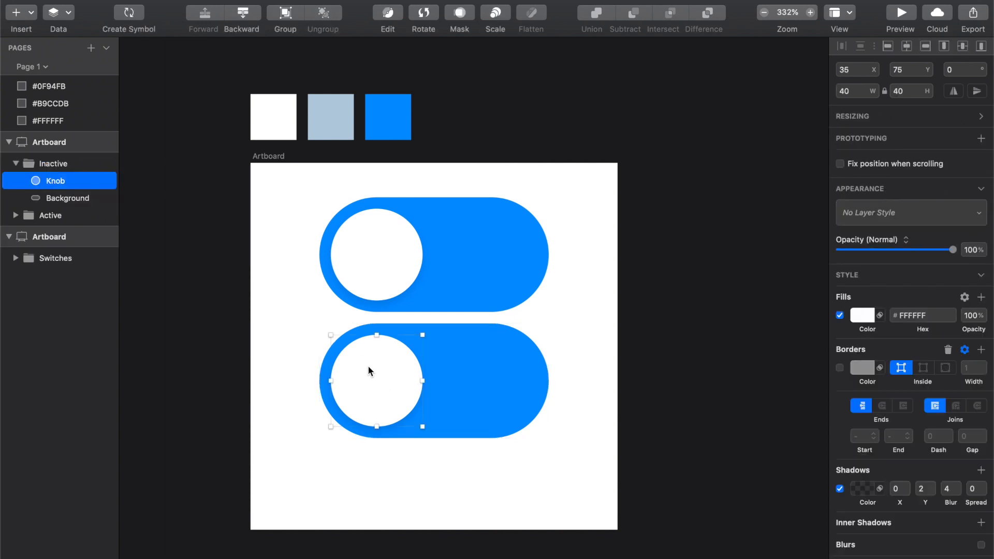
left_click_drag(369, 368, 497, 366)
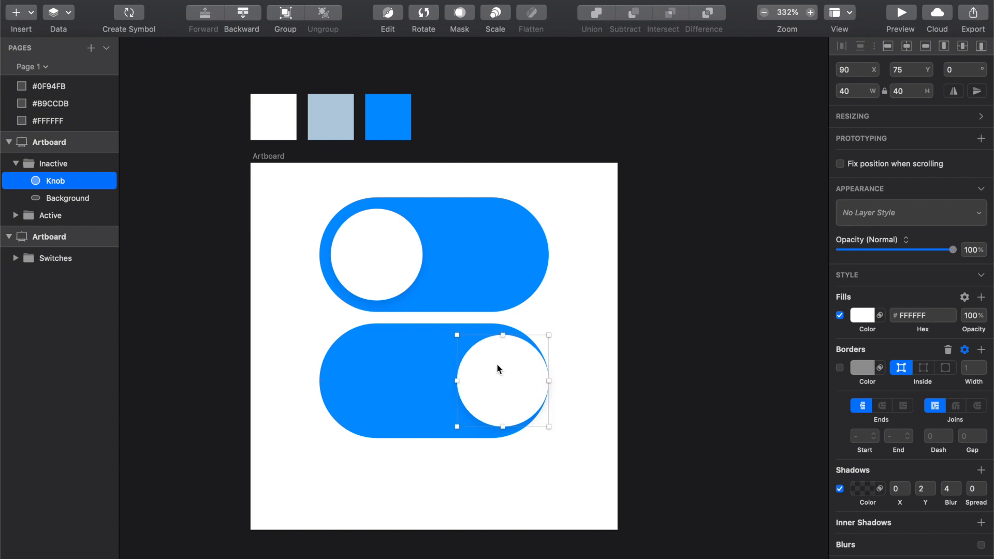
key("Left")
key("Left")
key("Left")
key("Left")
key("Left")
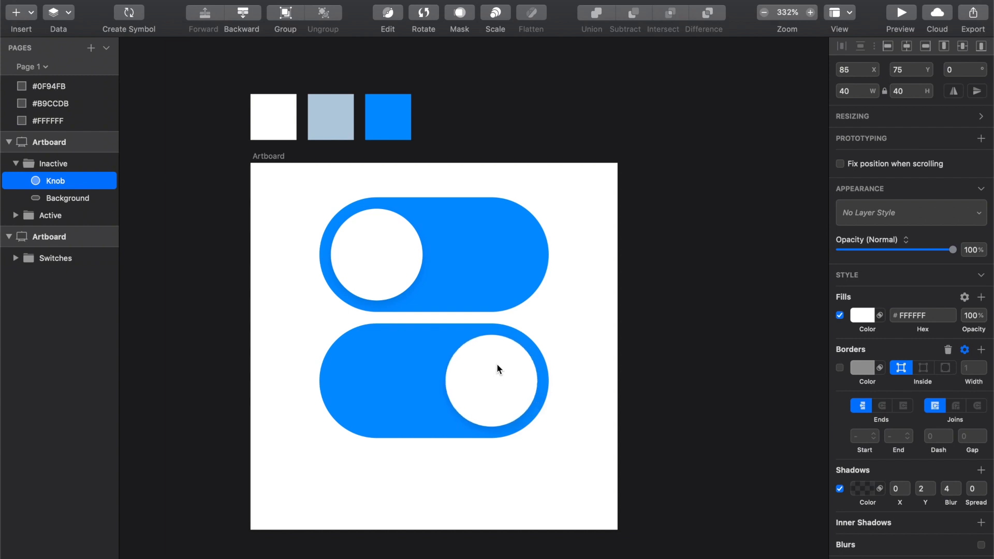
key("alt")
key("alt")
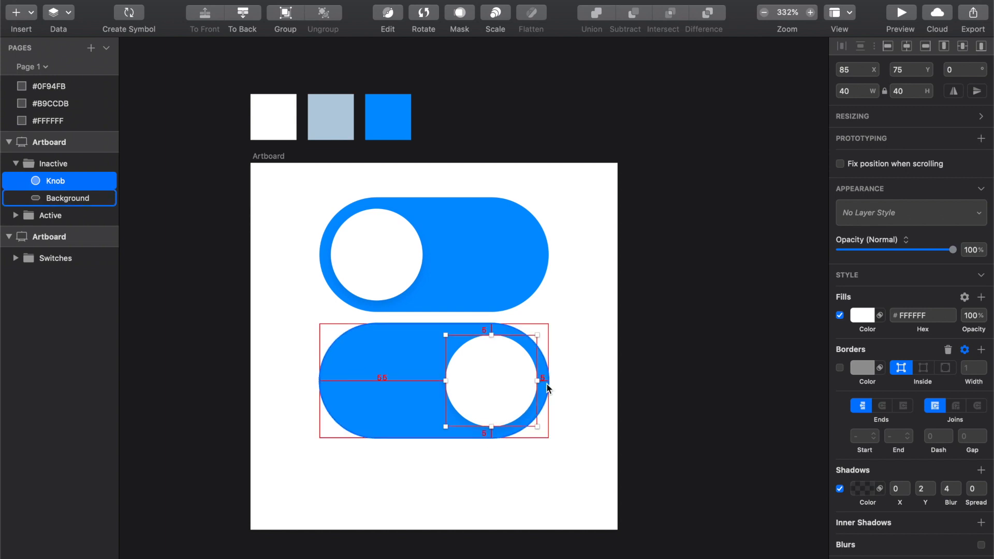
- Fill the Inactive group's background with the grey-blue swatch colour B9CCDB
left_click(414, 380)
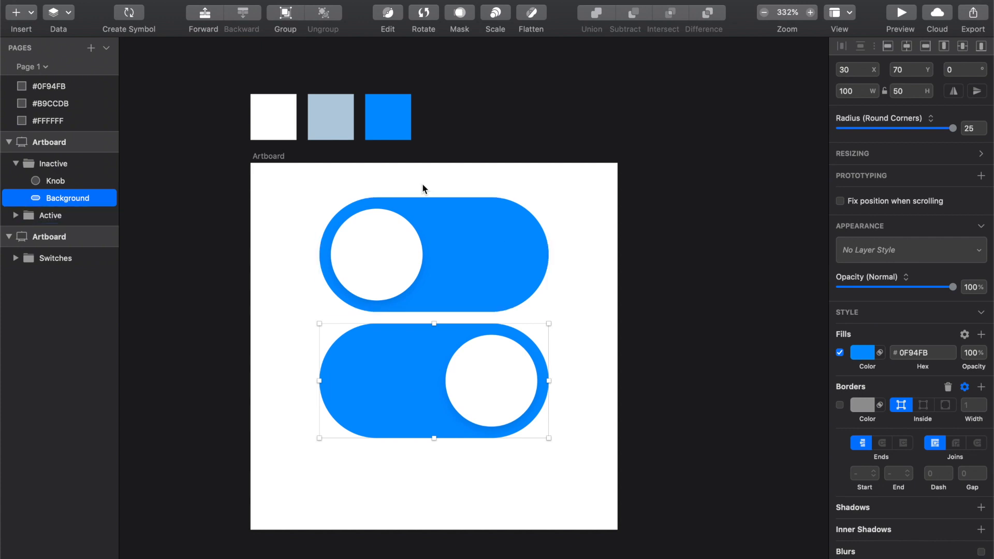
left_click(337, 122)
left_click(861, 302)
key("ctrl+c")
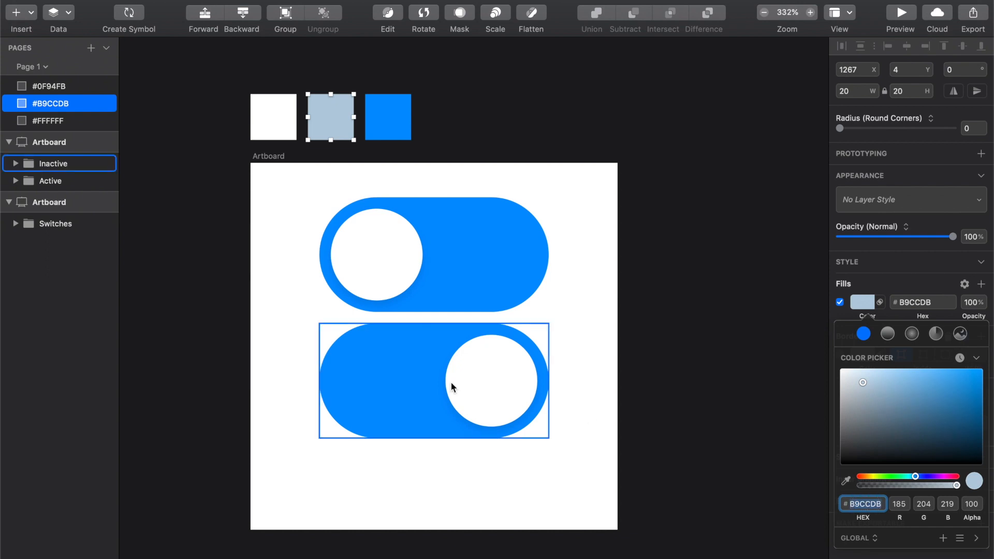
double_click(402, 366)
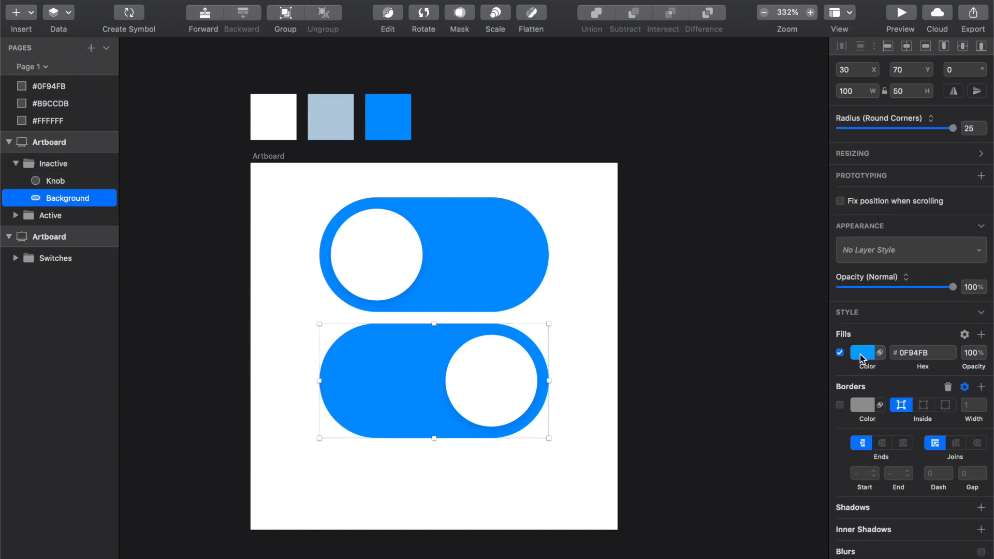
left_click(862, 353)
key("ctrl+v")
key("Return")
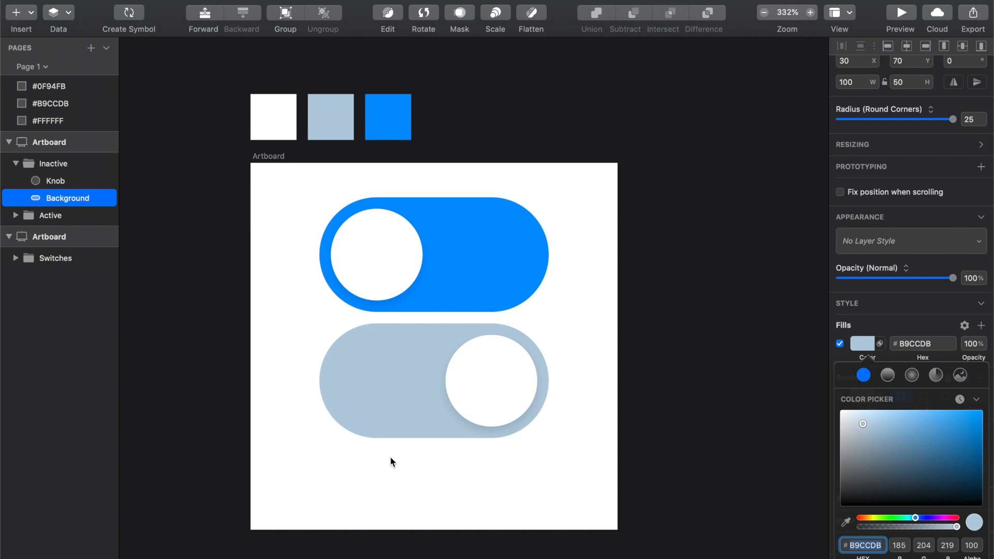
key("Escape")
- Group the Active and Inactive switches together and centre the group vertically on the artboard at Y 28
left_click(433, 247)
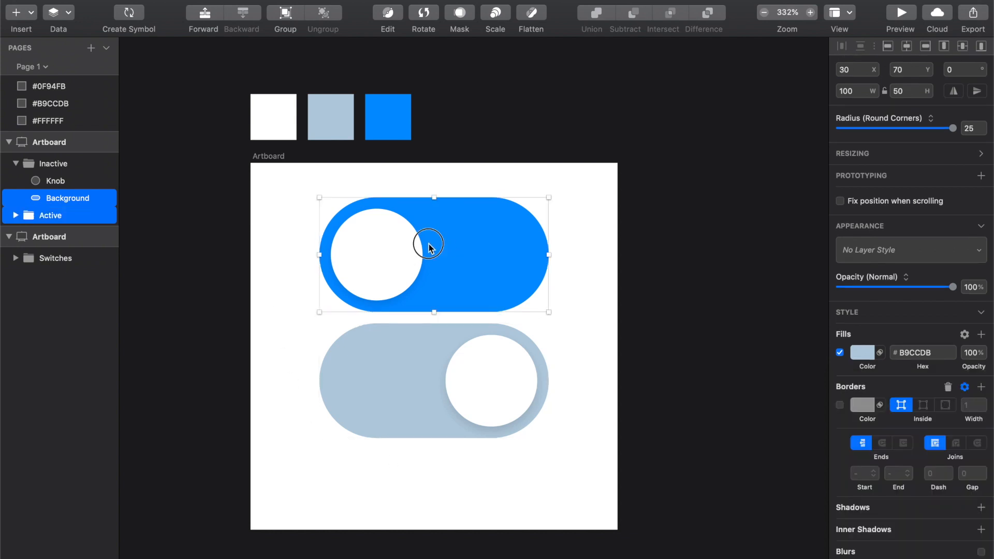
left_click(427, 366, "shift")
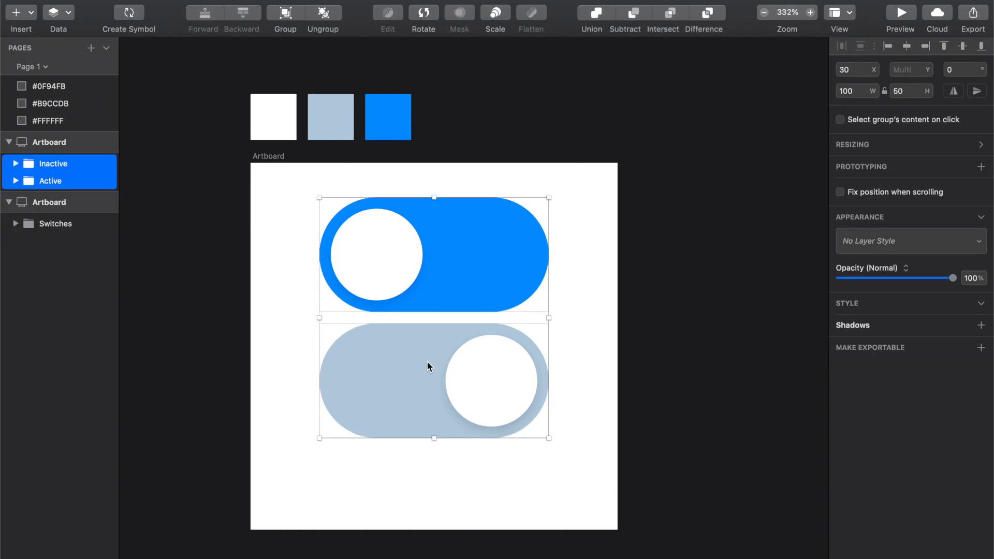
key("ctrl+g")
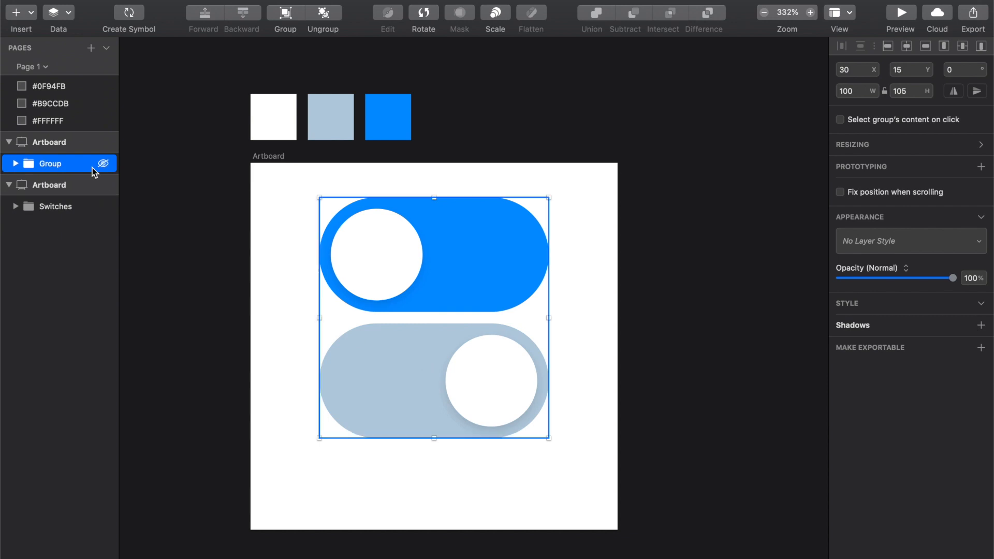
left_click_drag(475, 233, 473, 264)
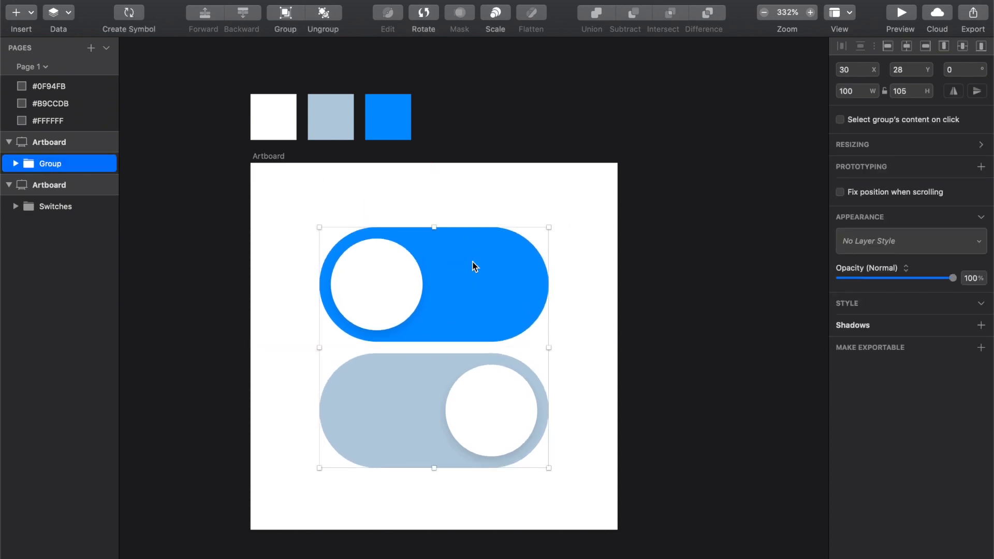
left_click(724, 275)
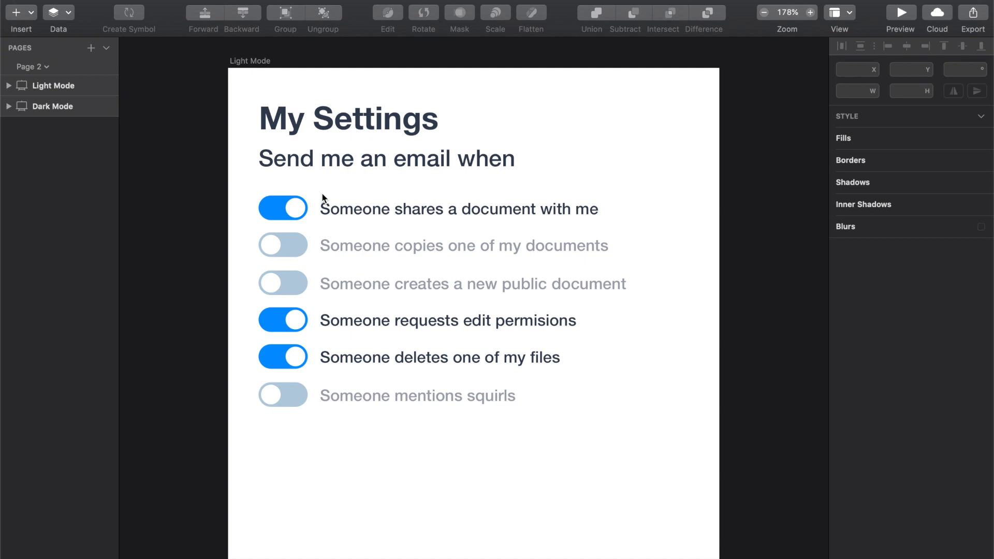
- Inspect the Light Mode and Dark Mode settings artboards, including the switch controls and the My Settings heading
left_click(284, 208)
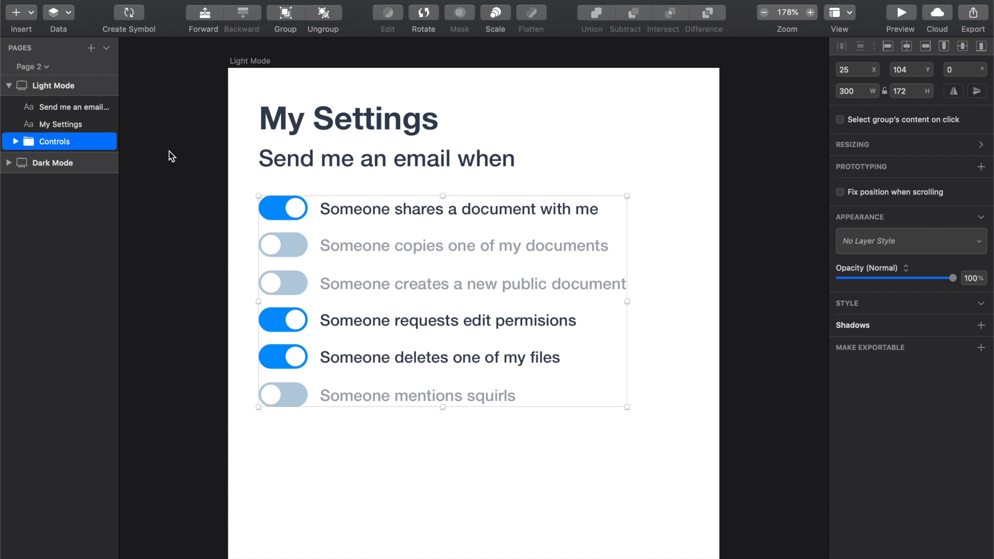
left_click(68, 87)
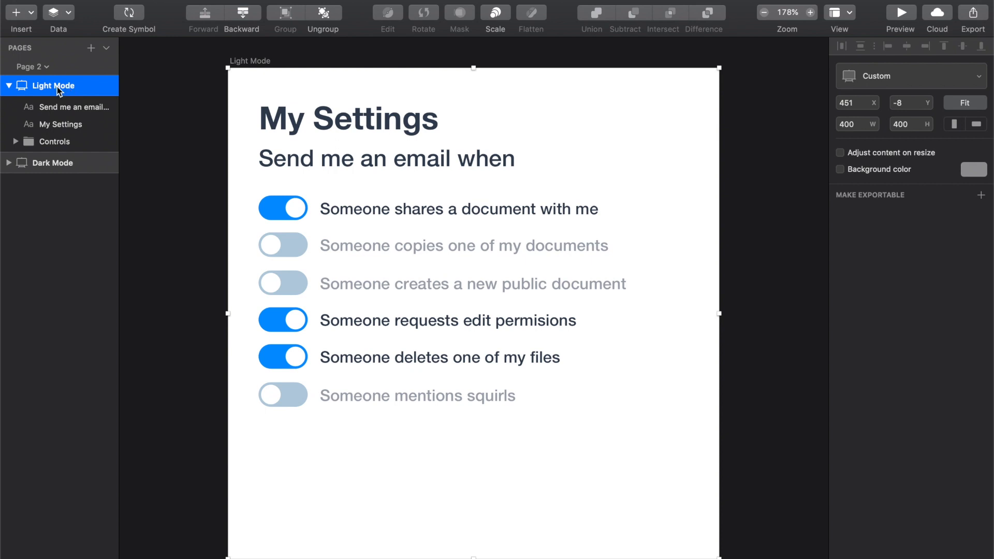
left_click(41, 162)
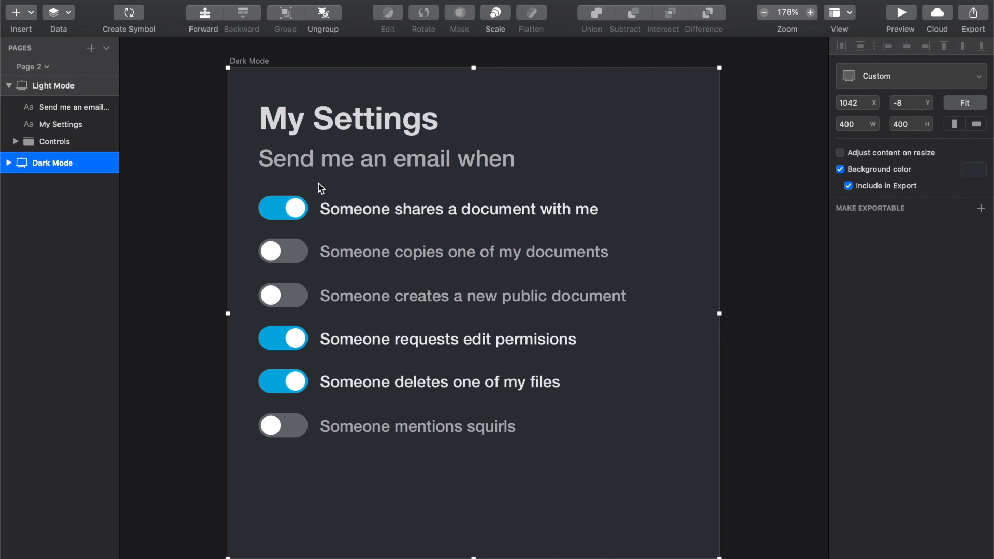
left_click(340, 128)
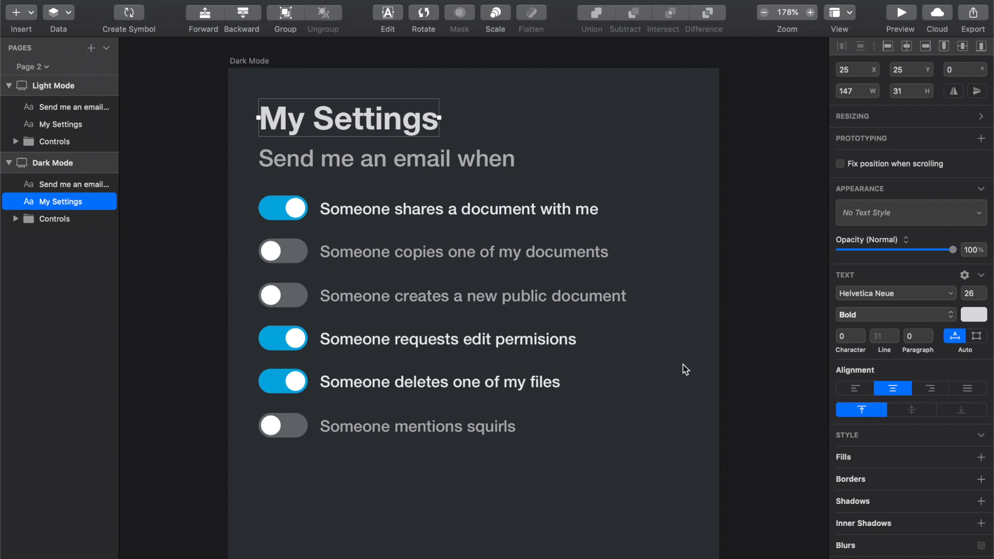
double_click(279, 210)
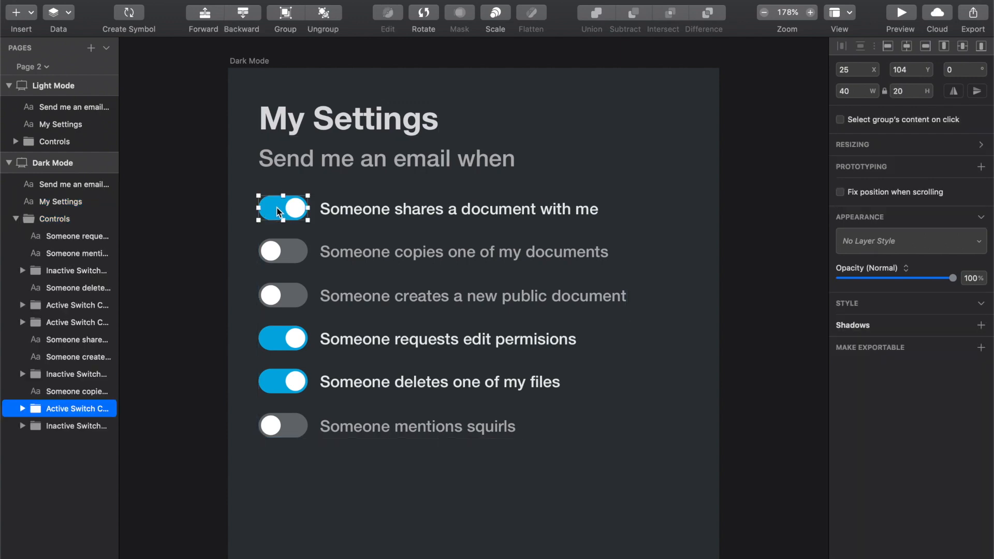
- Copy the first active switch from Light Mode into Dark Mode and place it above the matching dark switch at X 25, Y 82
key("super+minus")
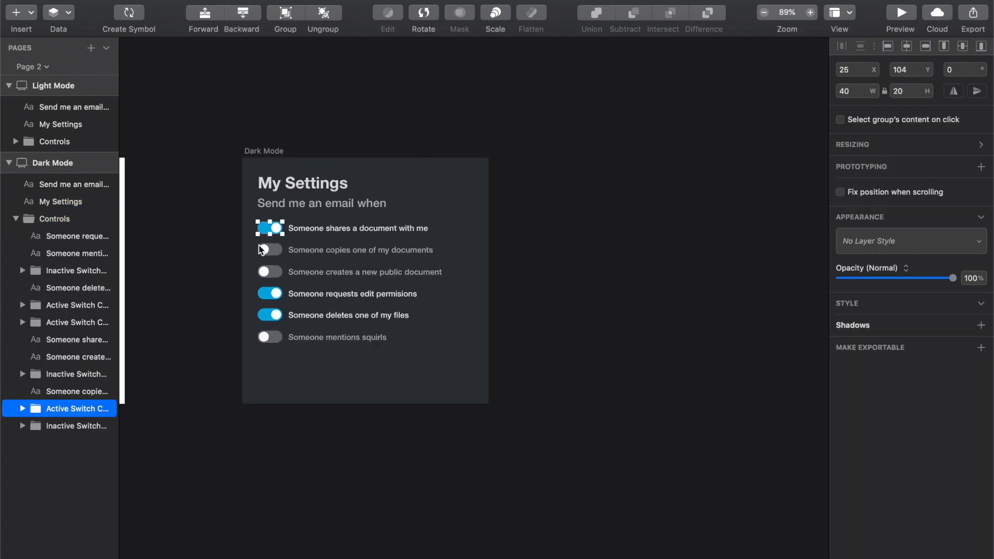
scroll(261, 251, "left", 5)
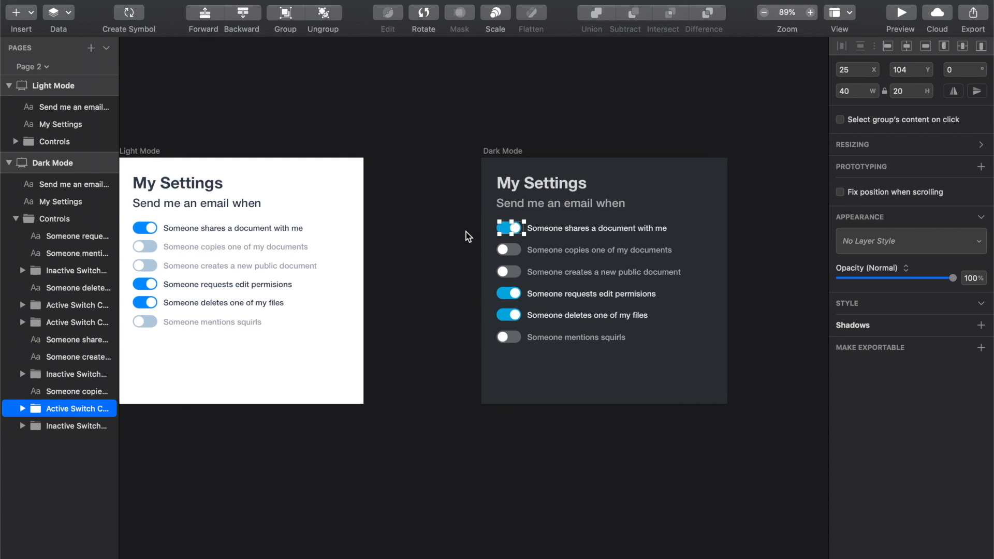
left_click(156, 227)
double_click(155, 227)
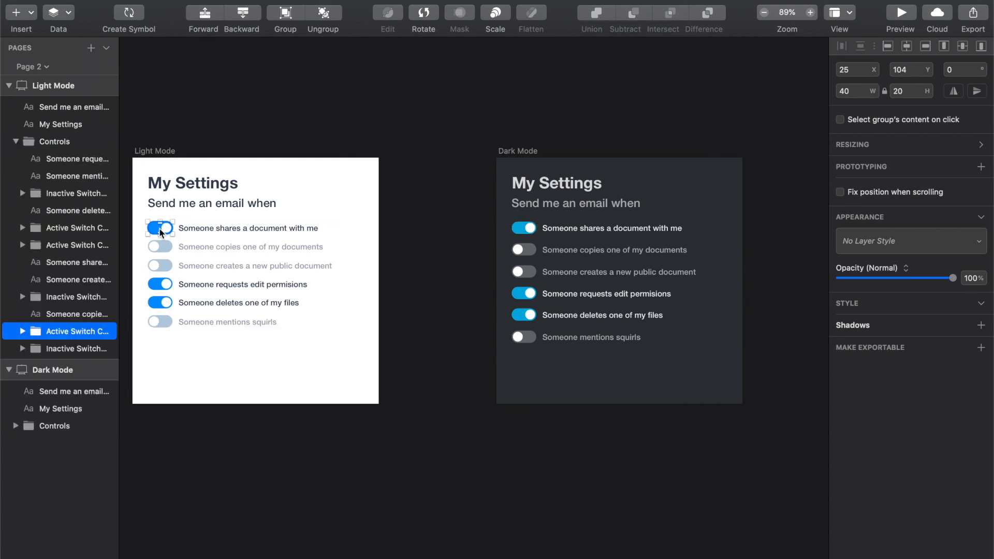
left_click(536, 213)
scroll(536, 213, "up", 10)
key("super+v")
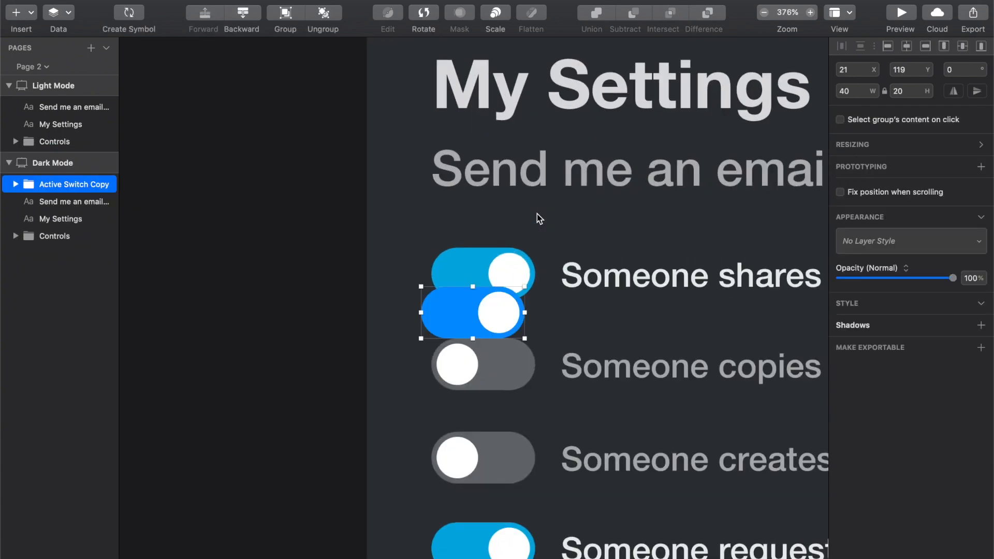
left_click_drag(481, 310, 487, 216)
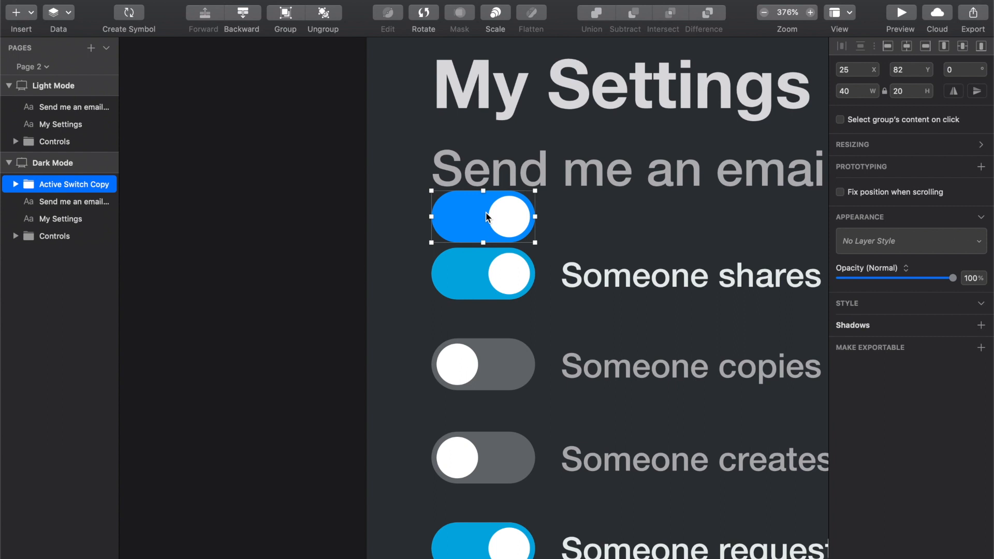
- Nudge the pasted blue switch down over the Dark Mode controls for comparison and delete it
key("shift+Down")
key("shift+Down")
key("shift+Down")
key("shift+Down")
key("shift+Down")
key("Delete")
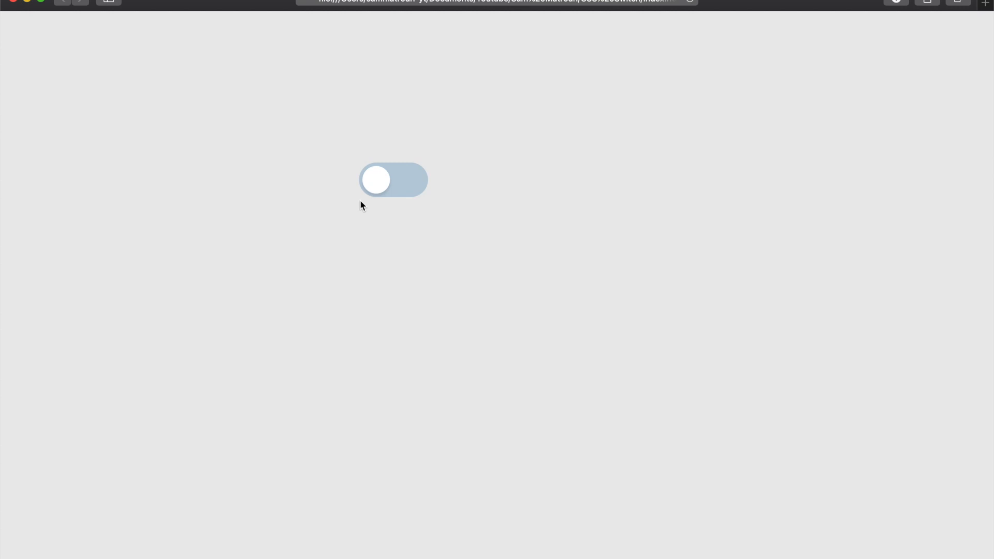
- Switch to Sketch and view the grouped Active and Inactive switches on the artboard
key("super+Tab")
key("super+Tab")
key("super+Tab")
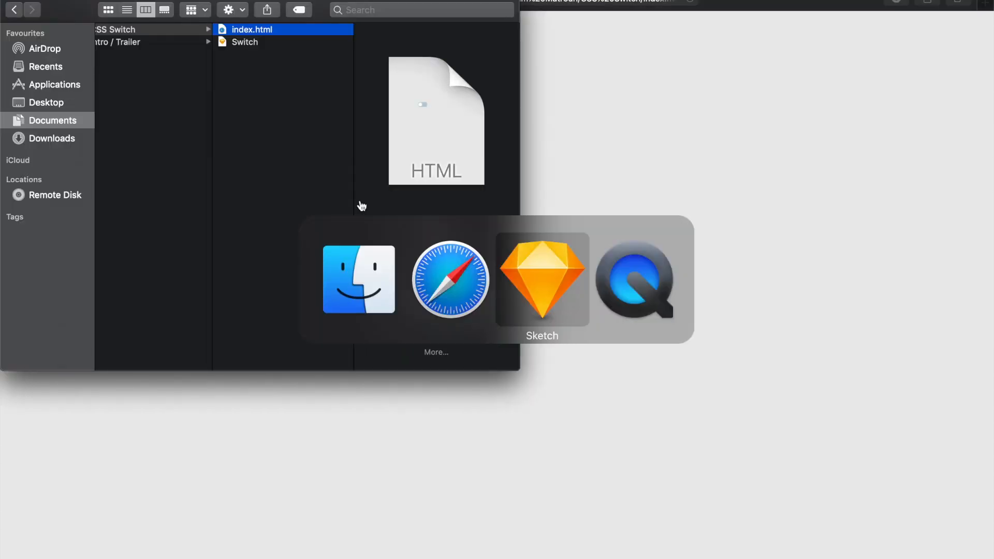
left_click(488, 205)
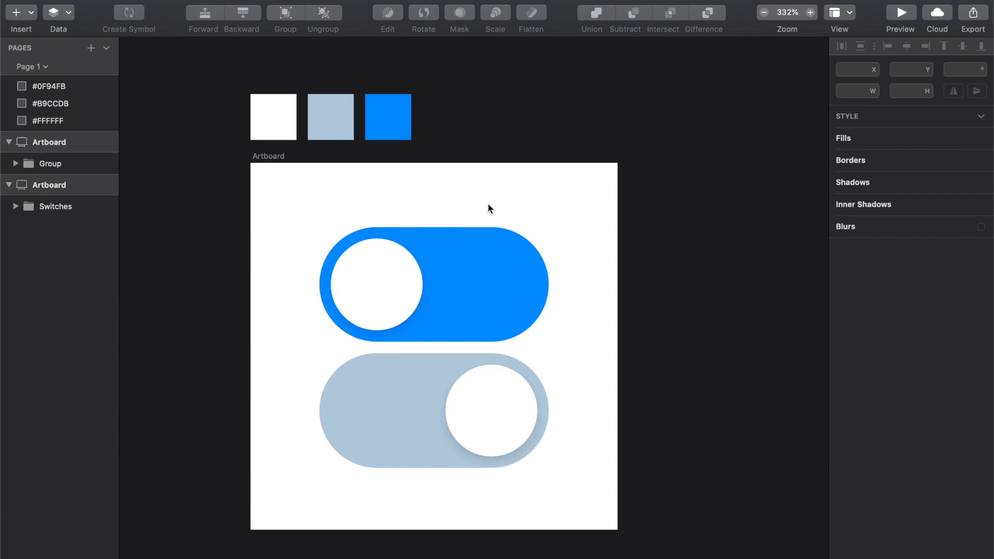
- Switch to Safari and turn on the web page's toggle to check the knob position for the active state
key("super+Tab")
key("super+Tab")
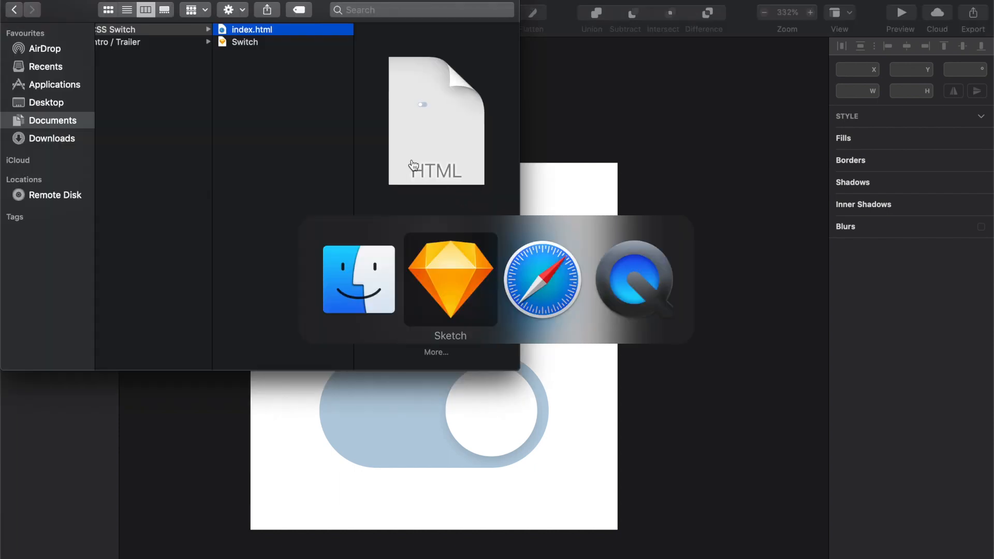
key("super+Tab")
key("super+Tab")
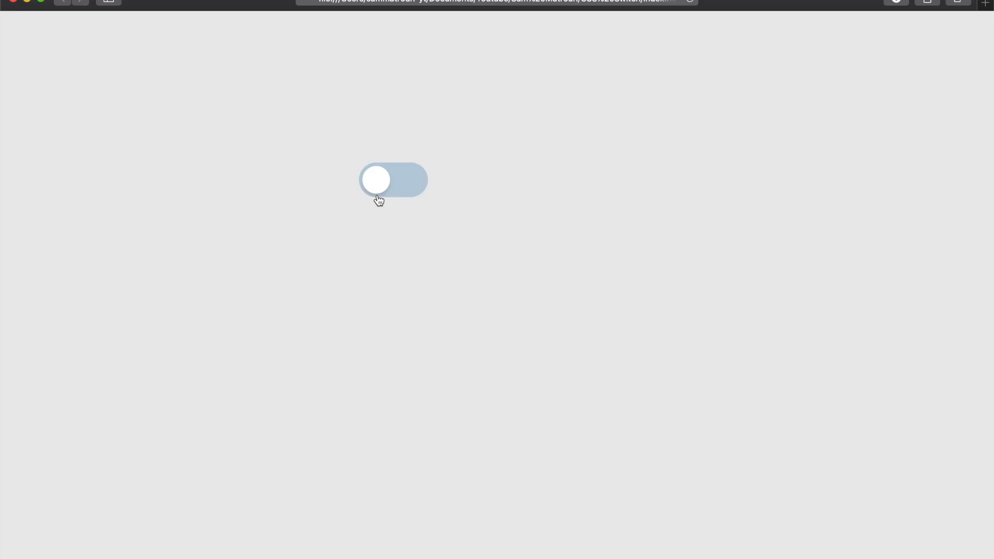
left_click(377, 193)
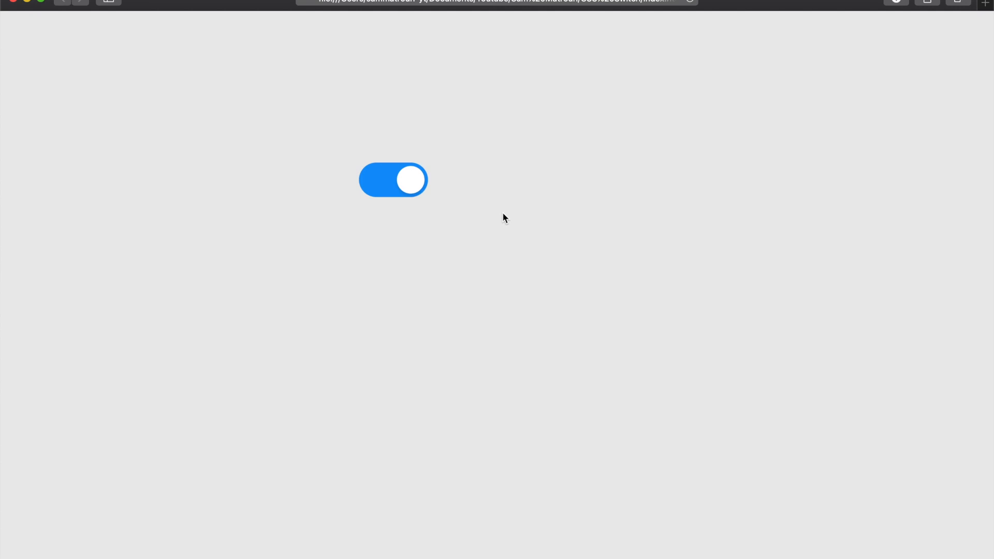
- Switch to Sketch and move the Active group's knob to the opposite end of its blue pill, inset 5 px from the edge
key("super+Tab")
key("super+Tab")
key("super+Tab")
left_click(408, 284)
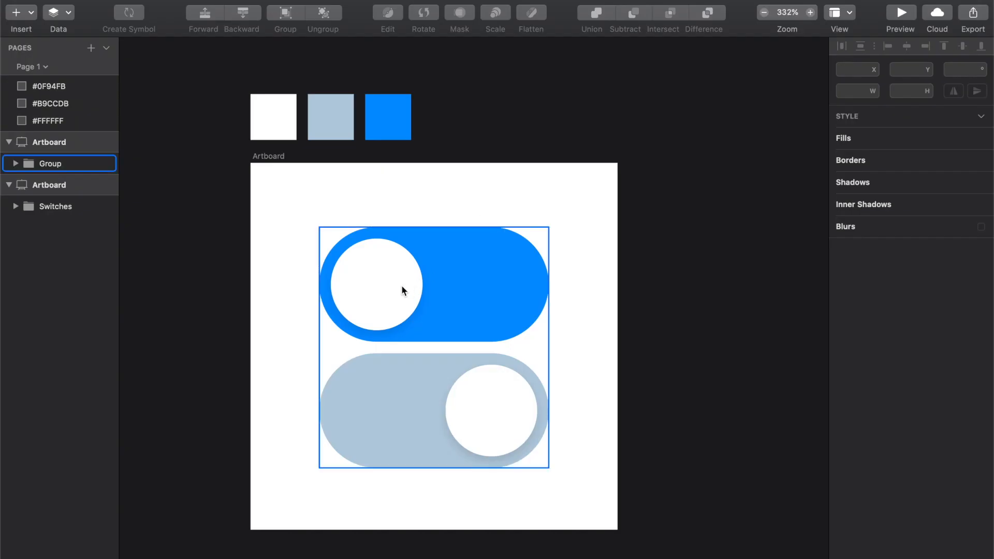
double_click(369, 285)
double_click(368, 285)
left_click_drag(369, 285, 492, 283)
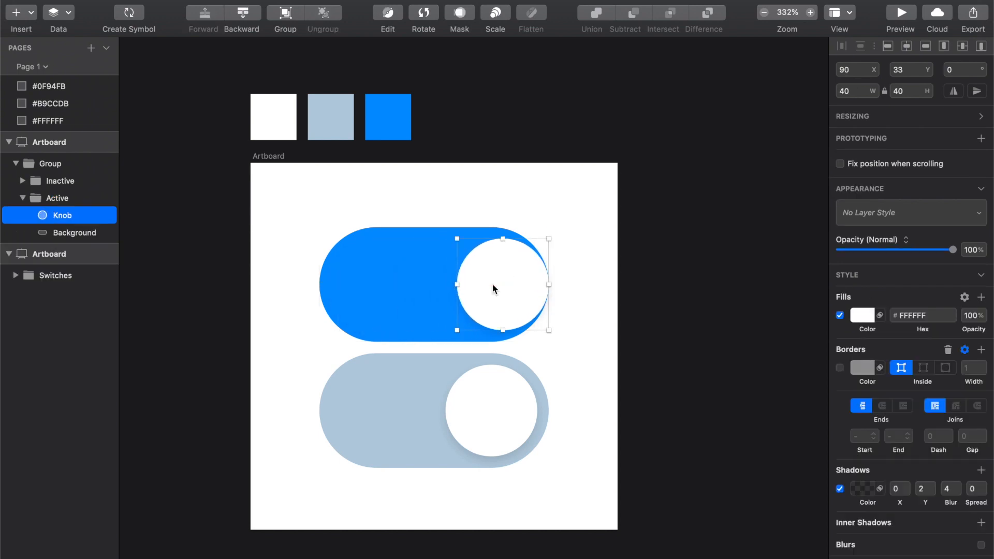
key("Left")
key("Left")
key("Left")
key("Left")
key("Left")
- Move the Inactive group's knob to the opposite end of its grey-blue pill, inset 5 px from the edge
left_click(509, 421)
double_click(509, 421)
left_click_drag(492, 407, 366, 406)
key("Right")
key("Right")
key("Right")
key("Right")
key("Right")
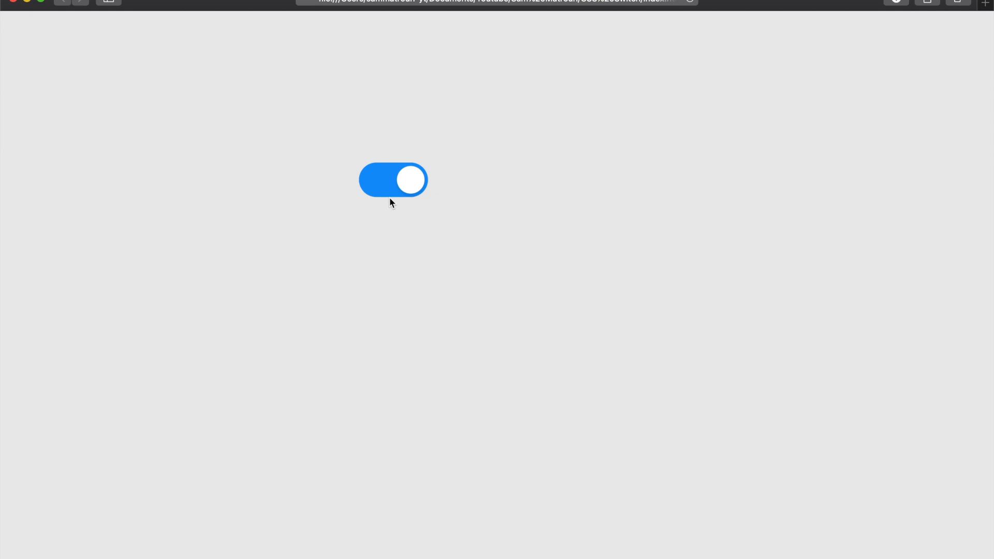
- In Safari, toggle the web page's switch back and forth several times to examine its on and off states
left_click(408, 180)
left_click(376, 183)
left_click(406, 175)
left_click(361, 172)
left_click(417, 186)
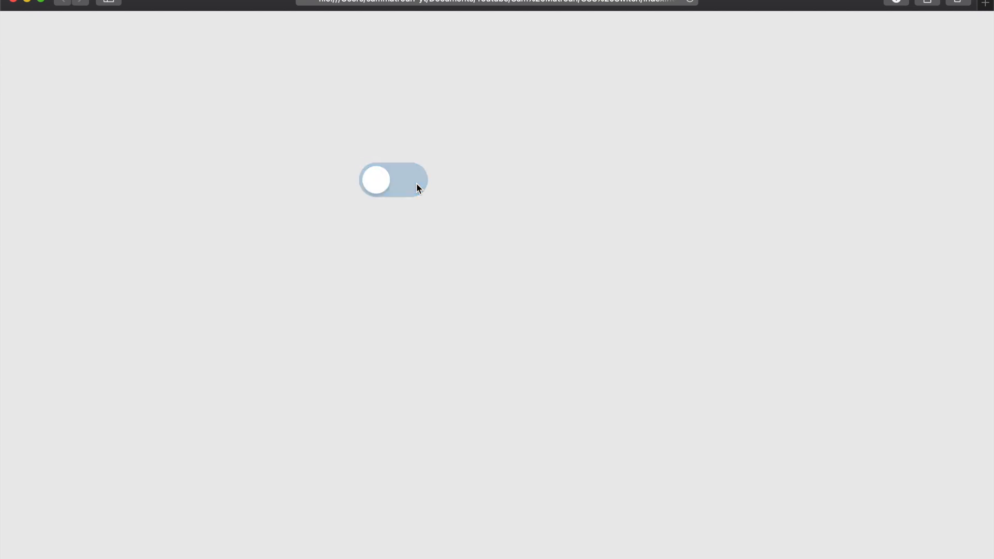